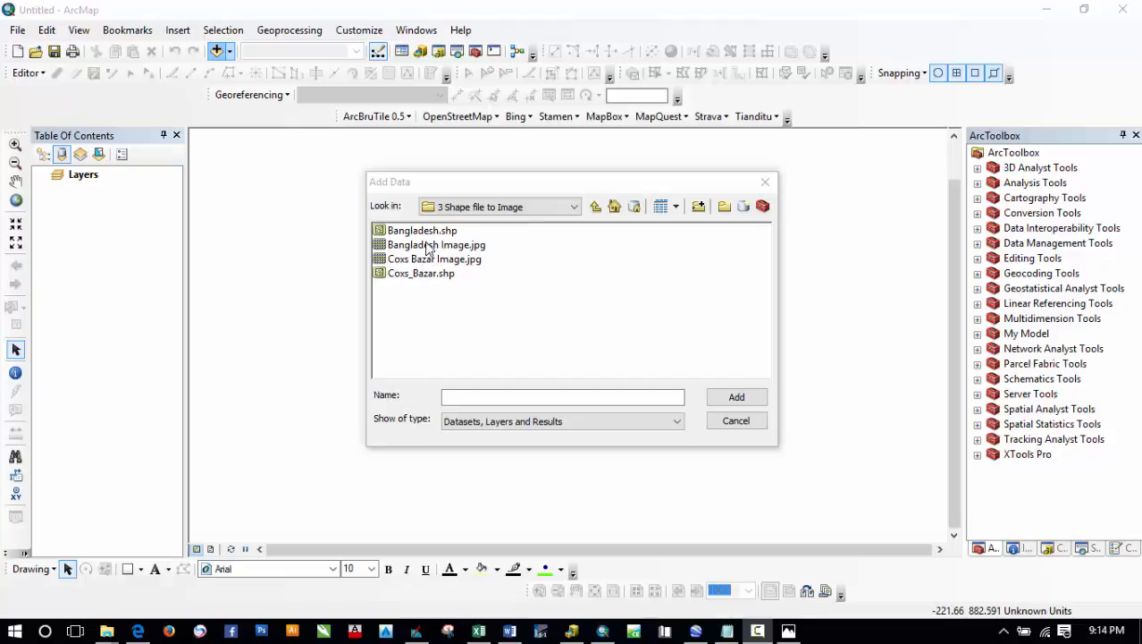
- Add Bangladesh.shp and Bangladesh Image.jpg to the map, building pyramids for the image
{"action": "left_click", "coordinate": [426, 234]}
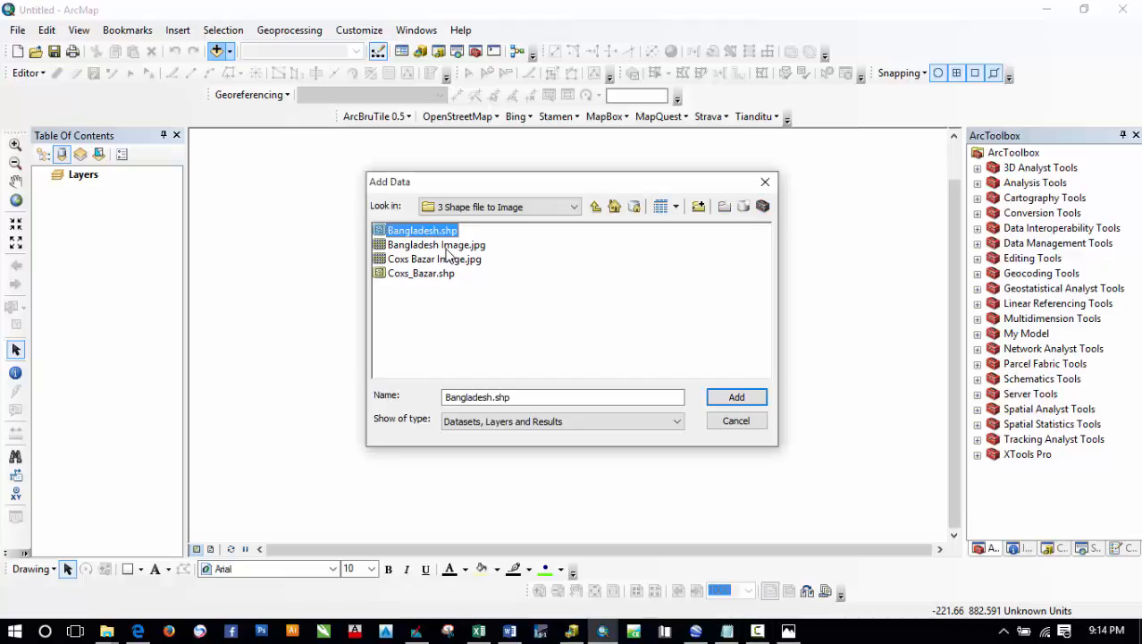
{"action": "left_click", "coordinate": [447, 250], "text": "ctrl"}
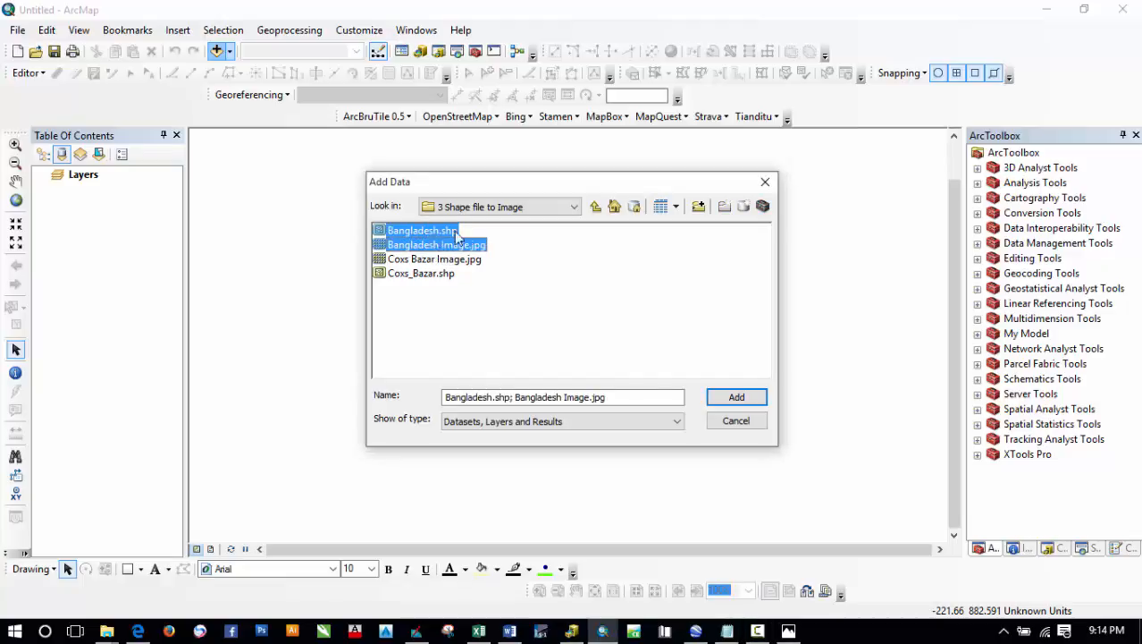
{"action": "left_click", "coordinate": [737, 396]}
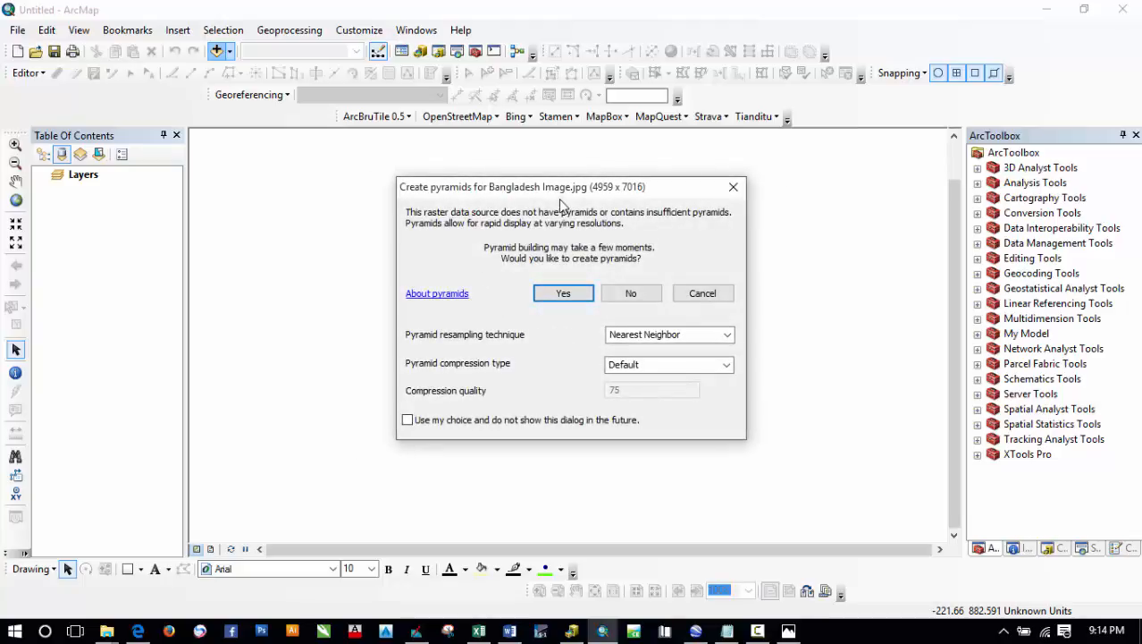
{"action": "left_click", "coordinate": [562, 295]}
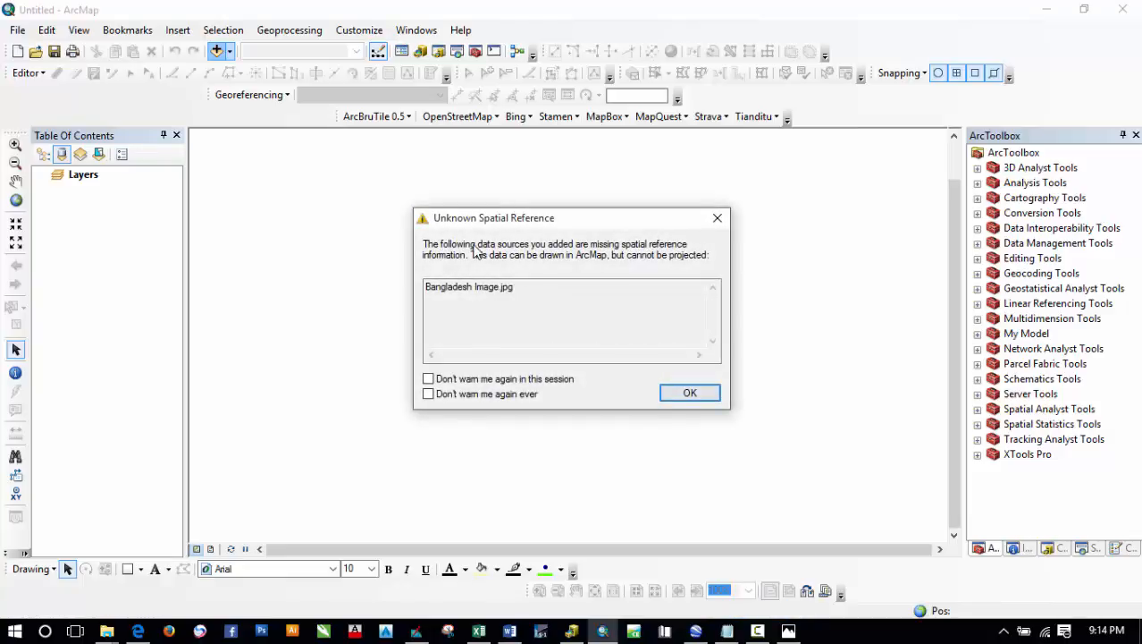
{"action": "left_click", "coordinate": [688, 394]}
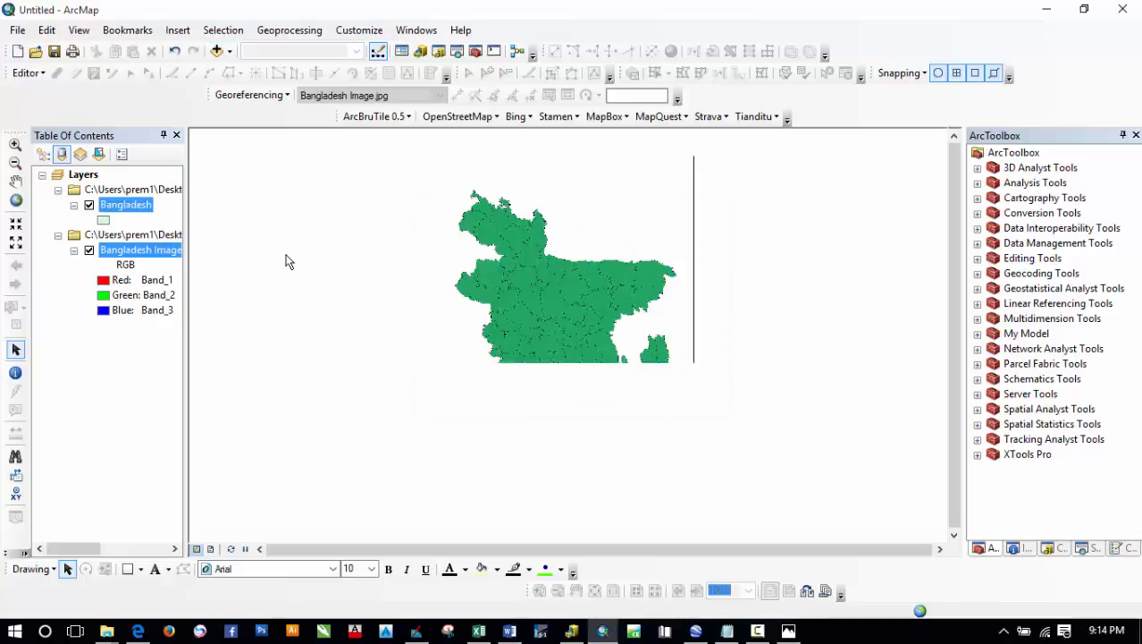
- List the layers by drawing order and zoom to the Bangladesh shapefile layer
{"action": "left_click", "coordinate": [111, 347]}
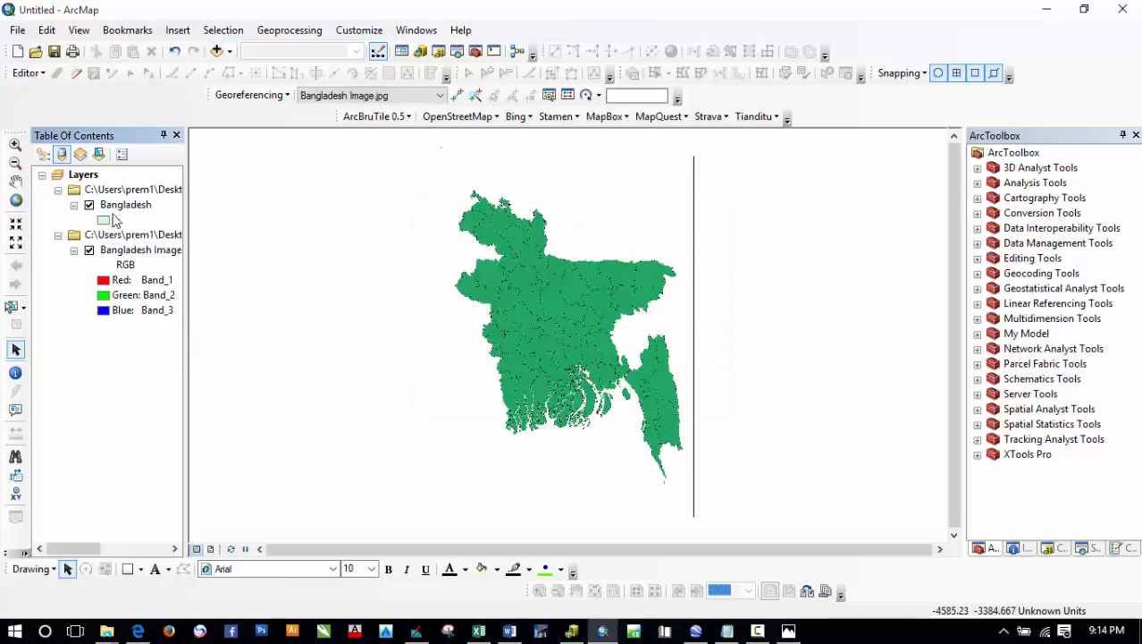
{"action": "left_click", "coordinate": [42, 153]}
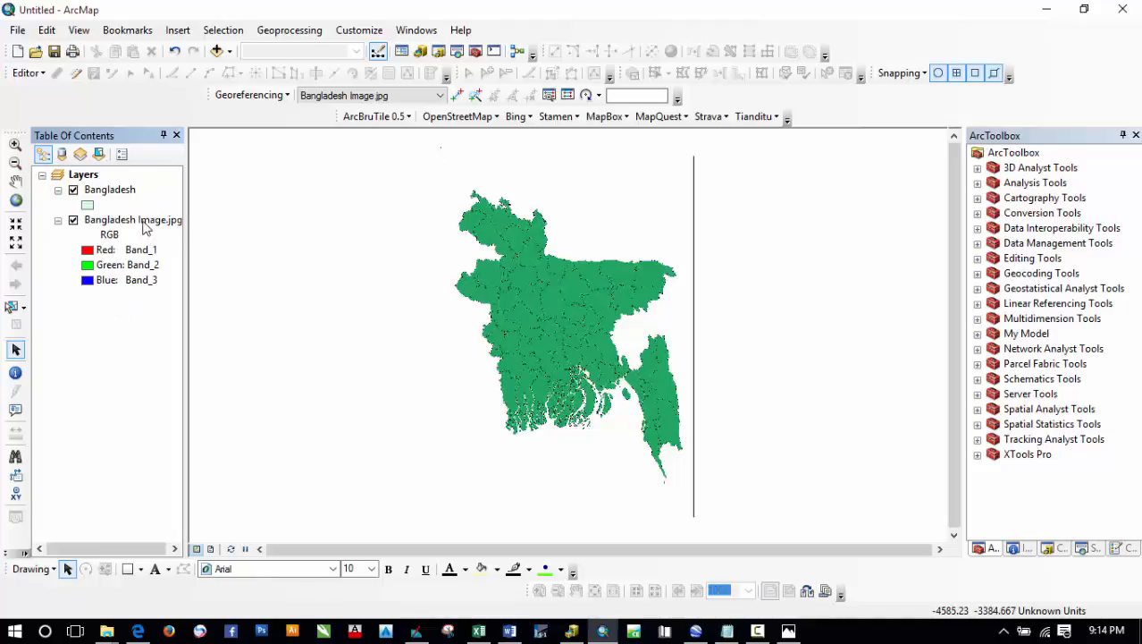
{"action": "right_click", "coordinate": [125, 190]}
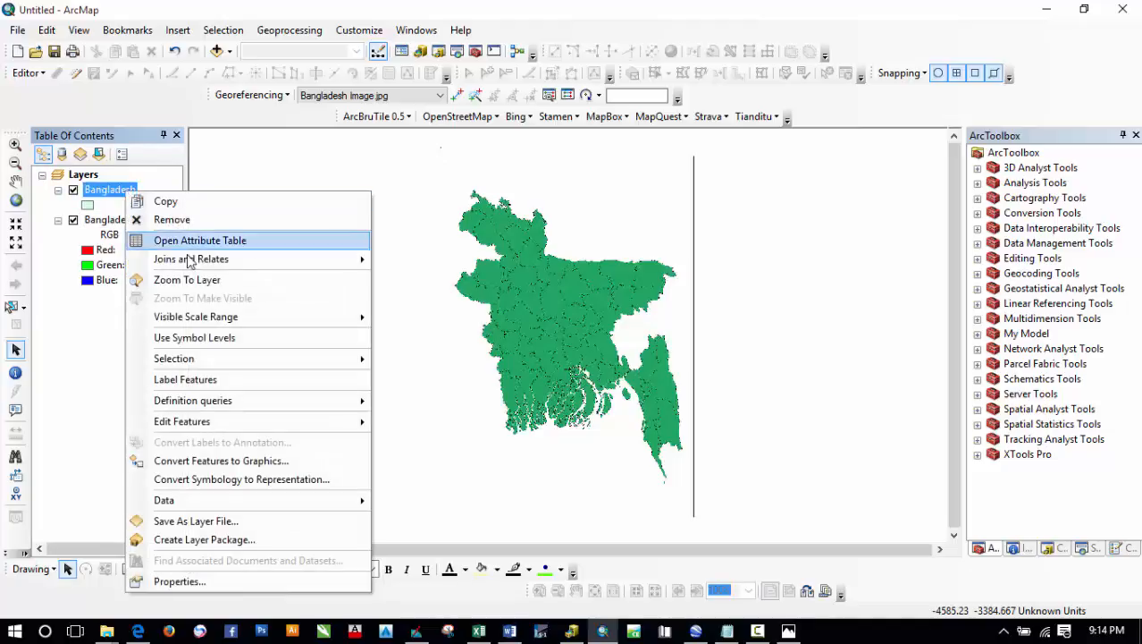
{"action": "left_click", "coordinate": [186, 280]}
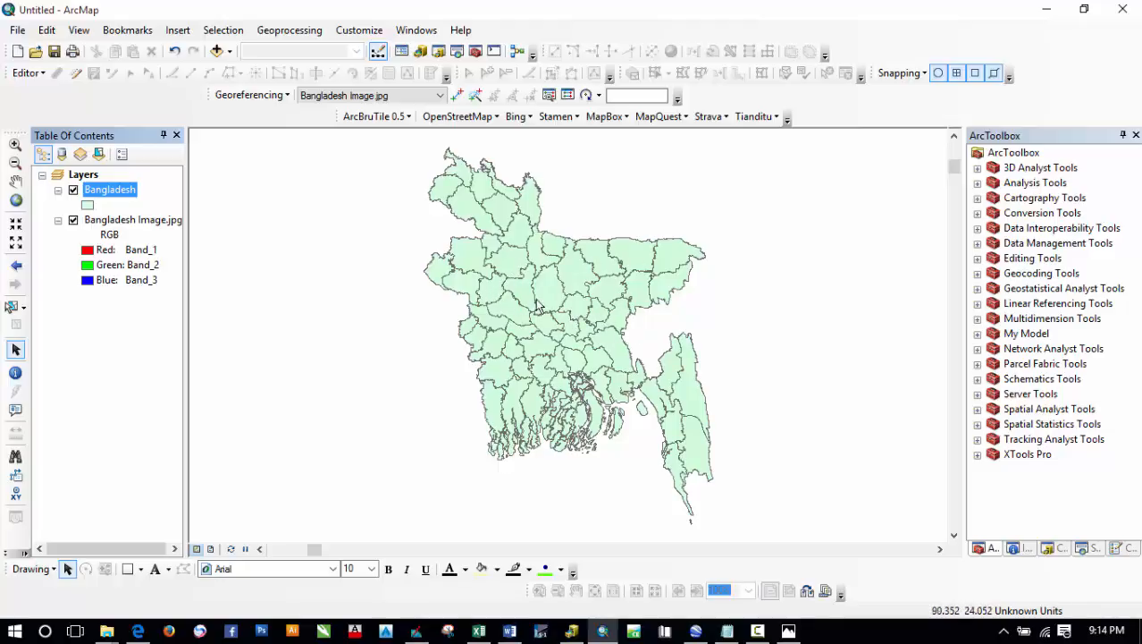
- Compare the two layers' extents by zooming to Bangladesh Image.jpg and back to the Bangladesh shapefile
{"action": "right_click", "coordinate": [160, 219]}
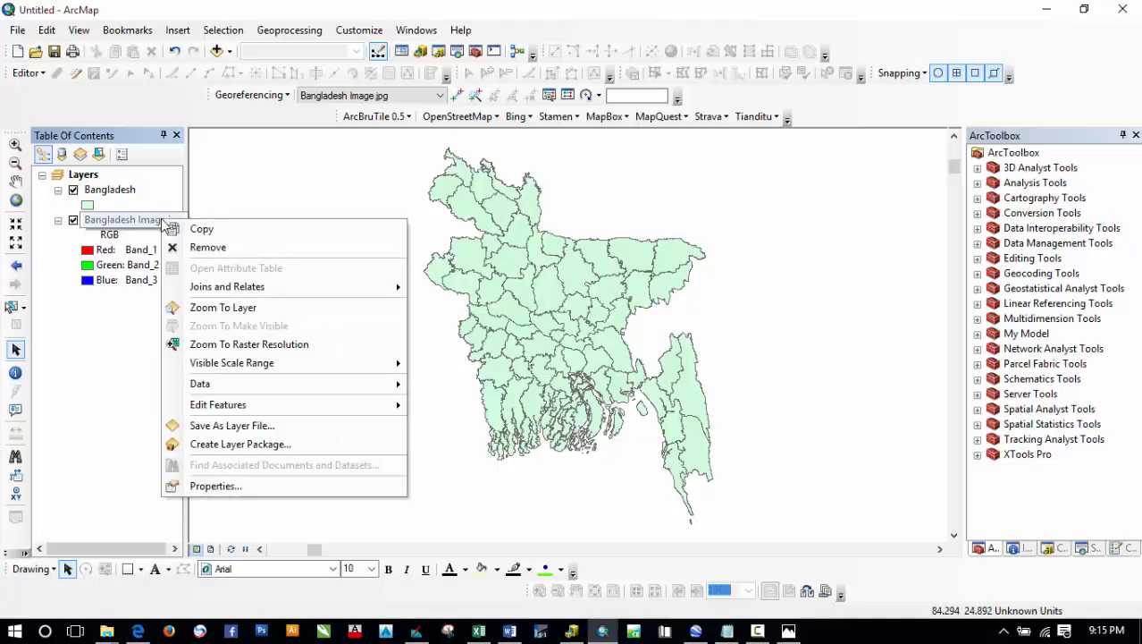
{"action": "left_click", "coordinate": [208, 310]}
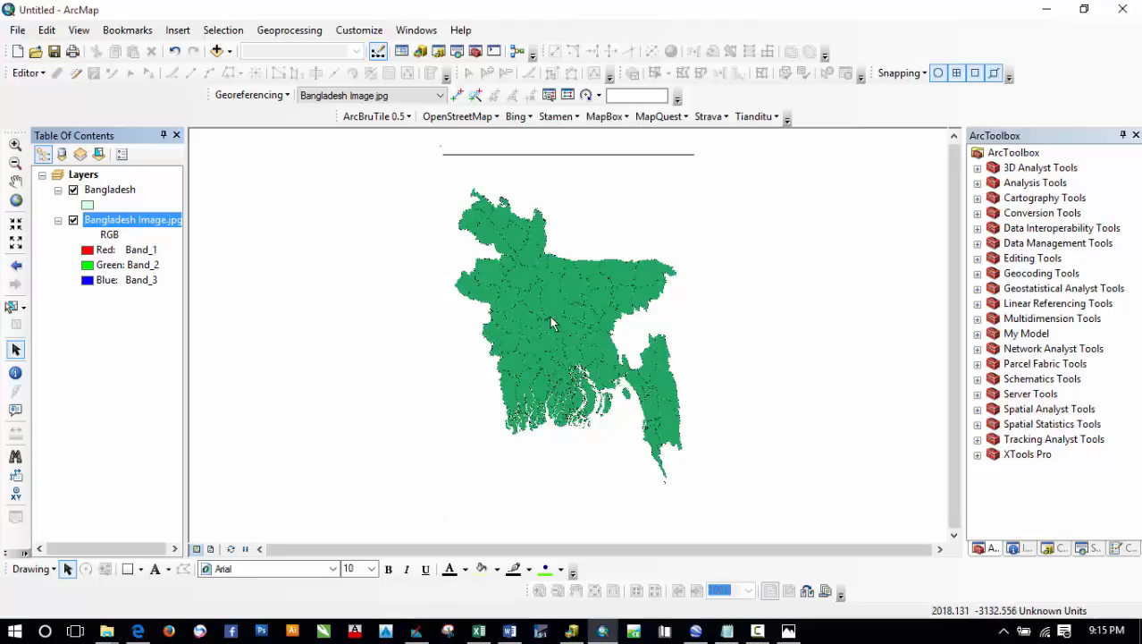
{"action": "left_click", "coordinate": [121, 191]}
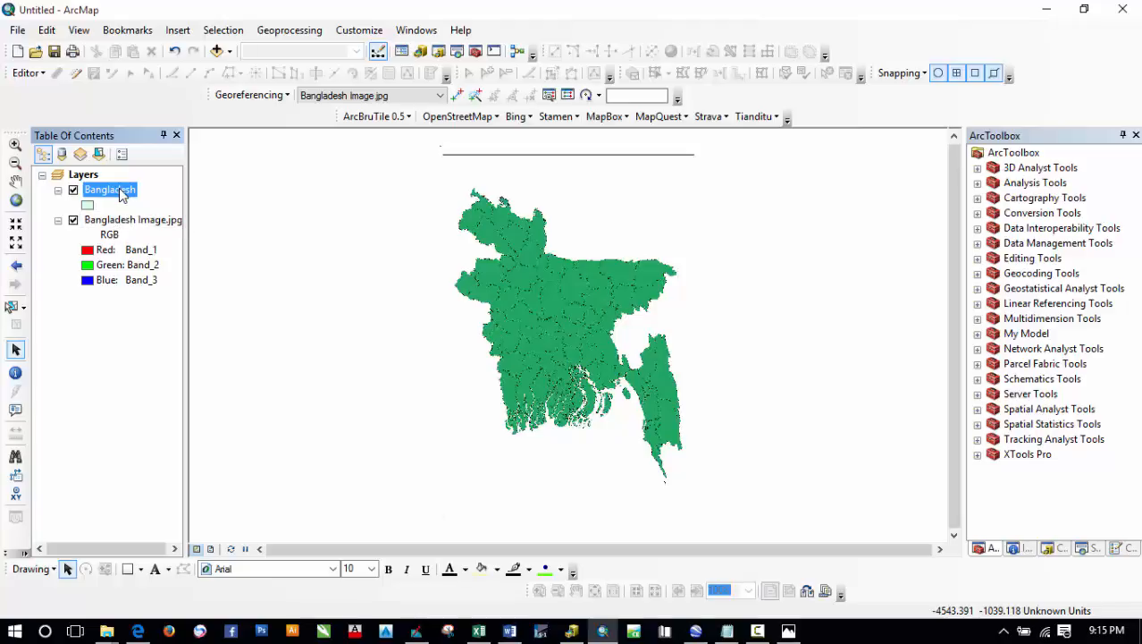
{"action": "right_click", "coordinate": [119, 188]}
{"action": "left_click", "coordinate": [166, 274]}
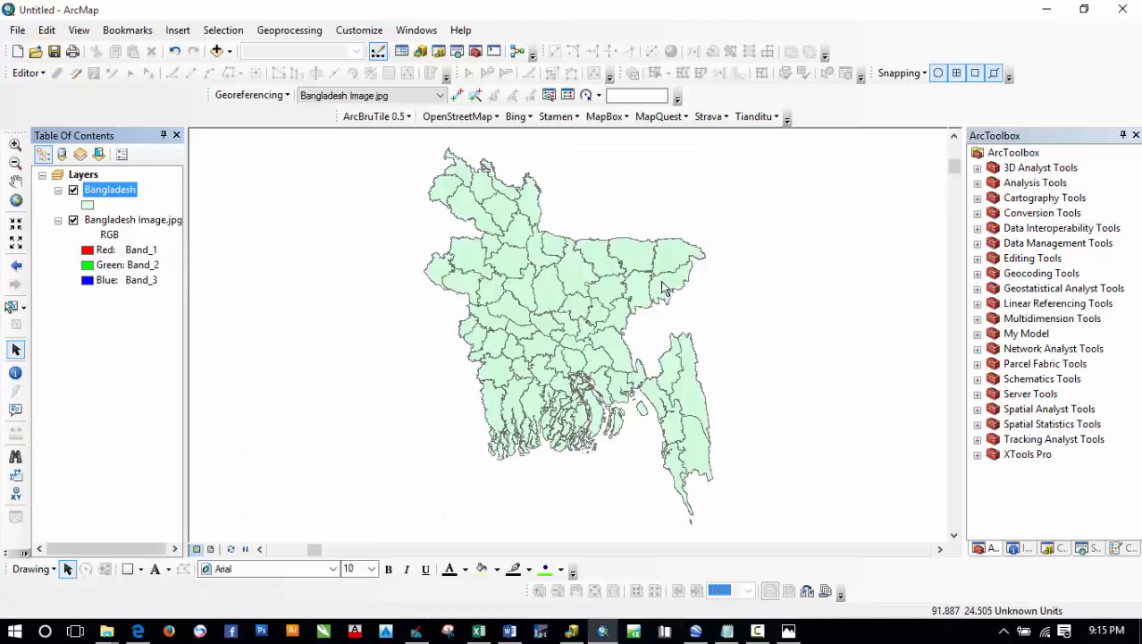
- Symbolize the Bangladesh polygons as black outlines without fill, and fit Bangladesh Image.jpg to the current display extent
{"action": "left_click", "coordinate": [88, 205]}
{"action": "double_click", "coordinate": [617, 268]}
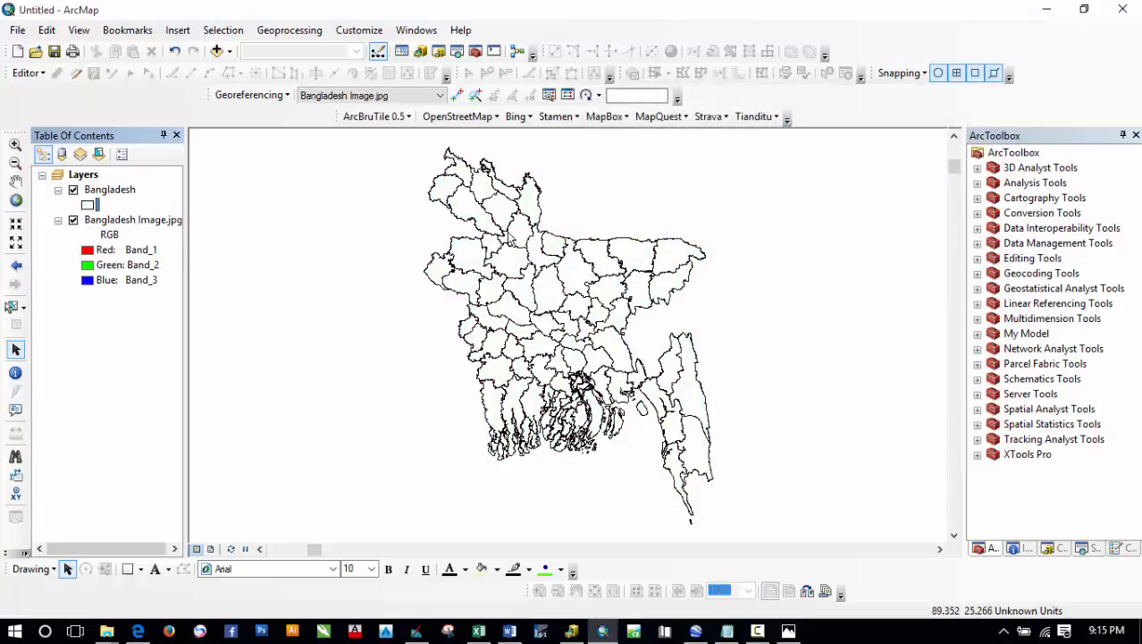
{"action": "left_click", "coordinate": [261, 94]}
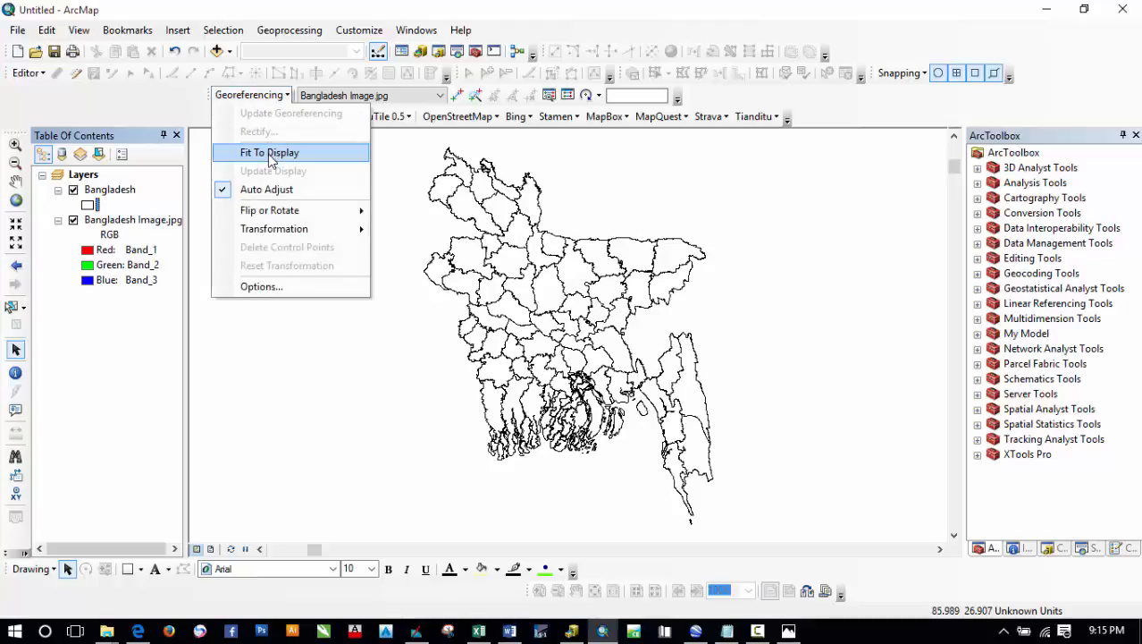
{"action": "left_click", "coordinate": [270, 153]}
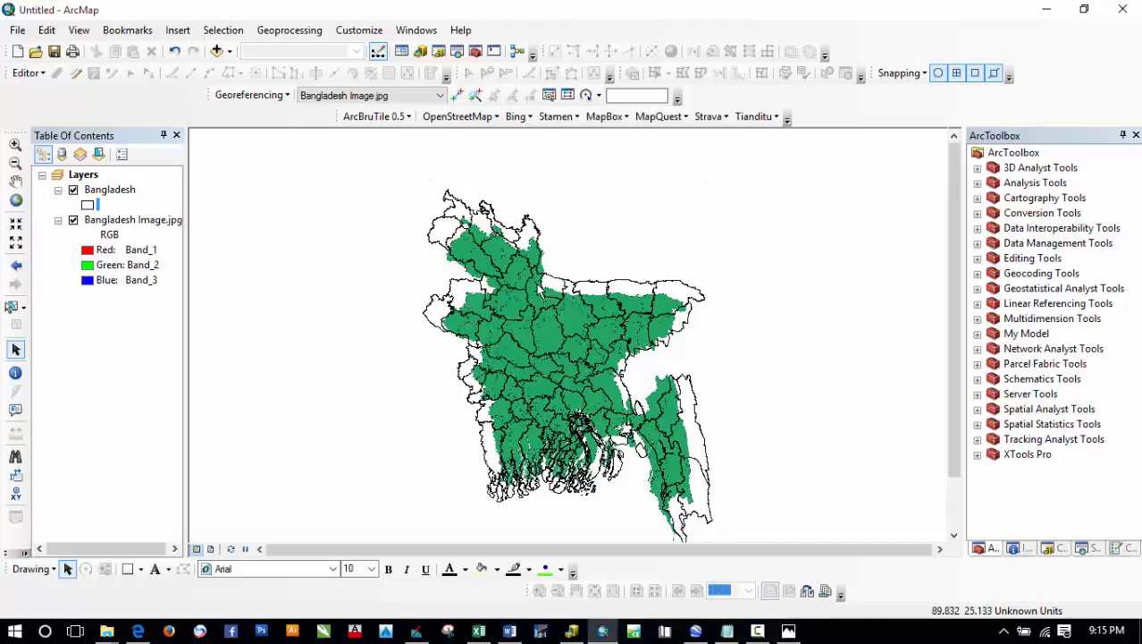
- Compare the fitted image with the shapefile outlines across the full extent and around the country's northern tip
{"action": "scroll", "coordinate": [537, 286], "scroll_direction": "up", "scroll_amount": 1}
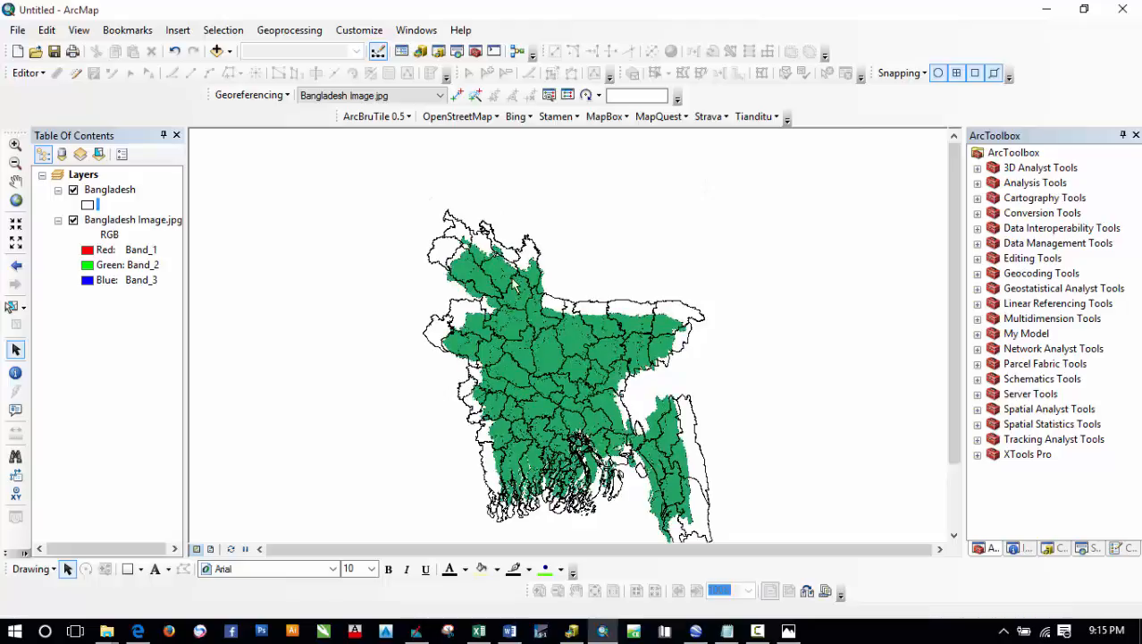
{"action": "scroll", "coordinate": [443, 209], "scroll_direction": "down", "scroll_amount": 3}
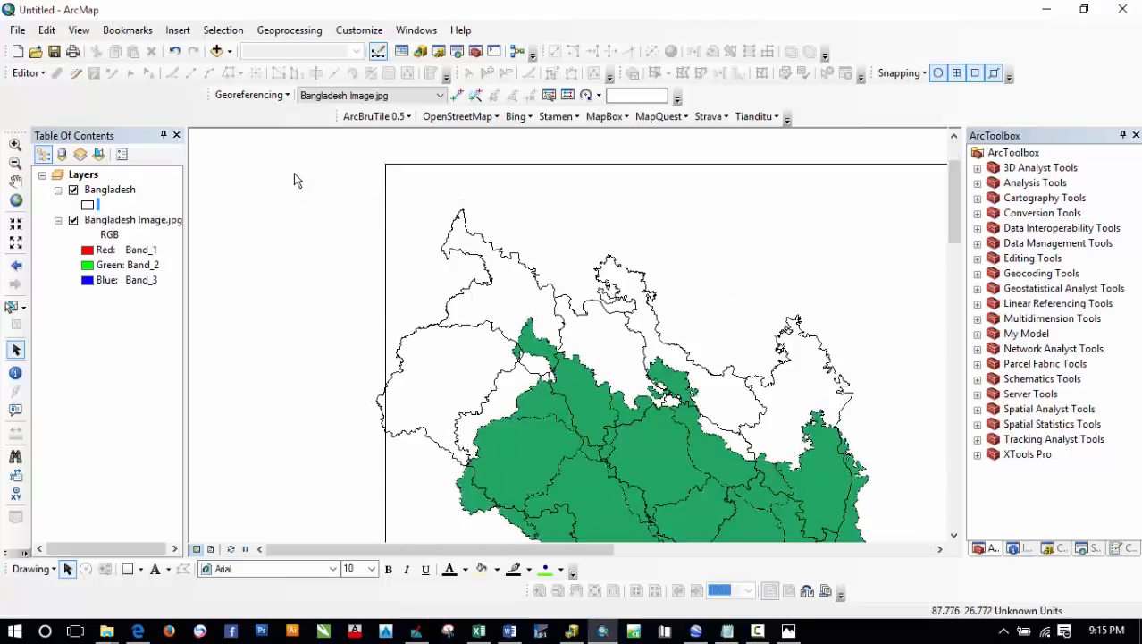
{"action": "right_click", "coordinate": [293, 173]}
{"action": "left_click", "coordinate": [309, 190]}
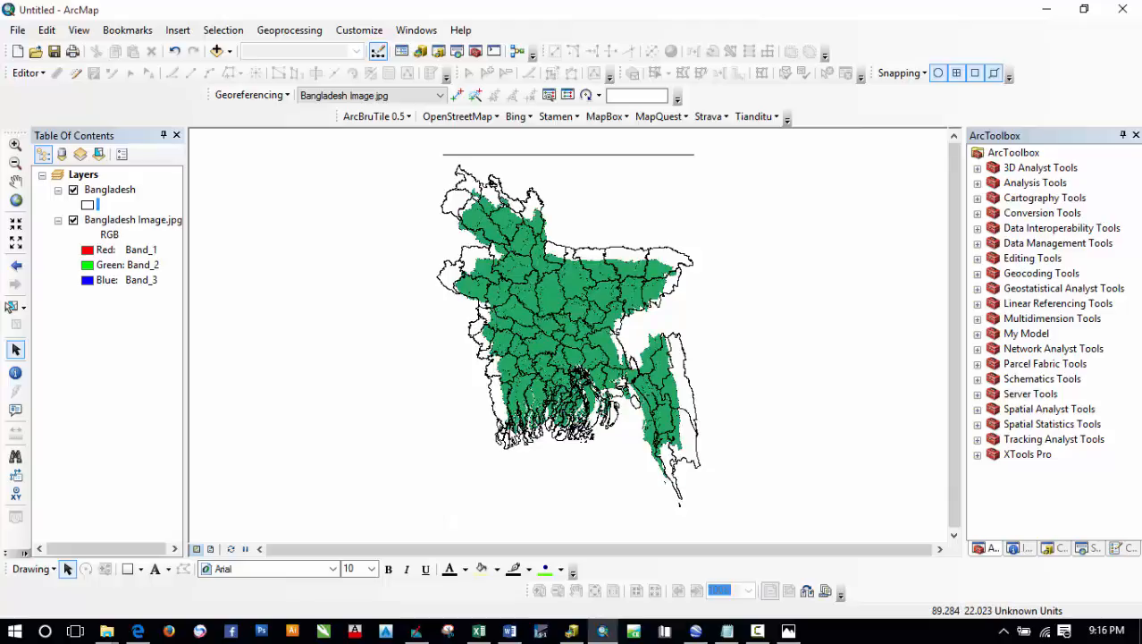
{"action": "scroll", "coordinate": [463, 162], "scroll_direction": "up", "scroll_amount": 2}
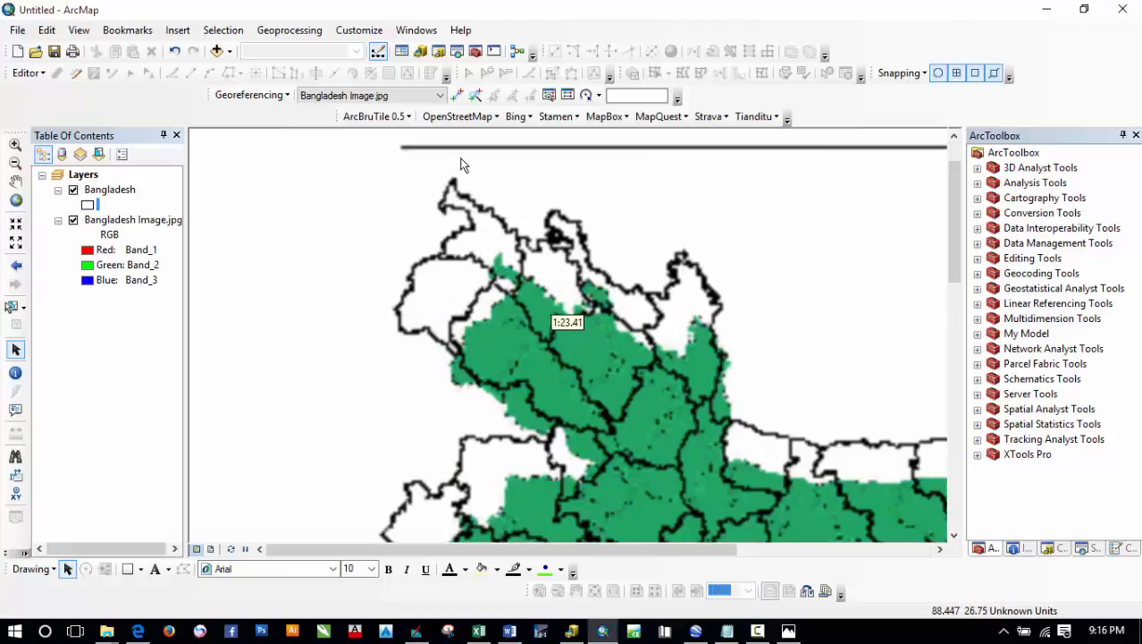
{"action": "scroll", "coordinate": [462, 166], "scroll_direction": "up", "scroll_amount": 3}
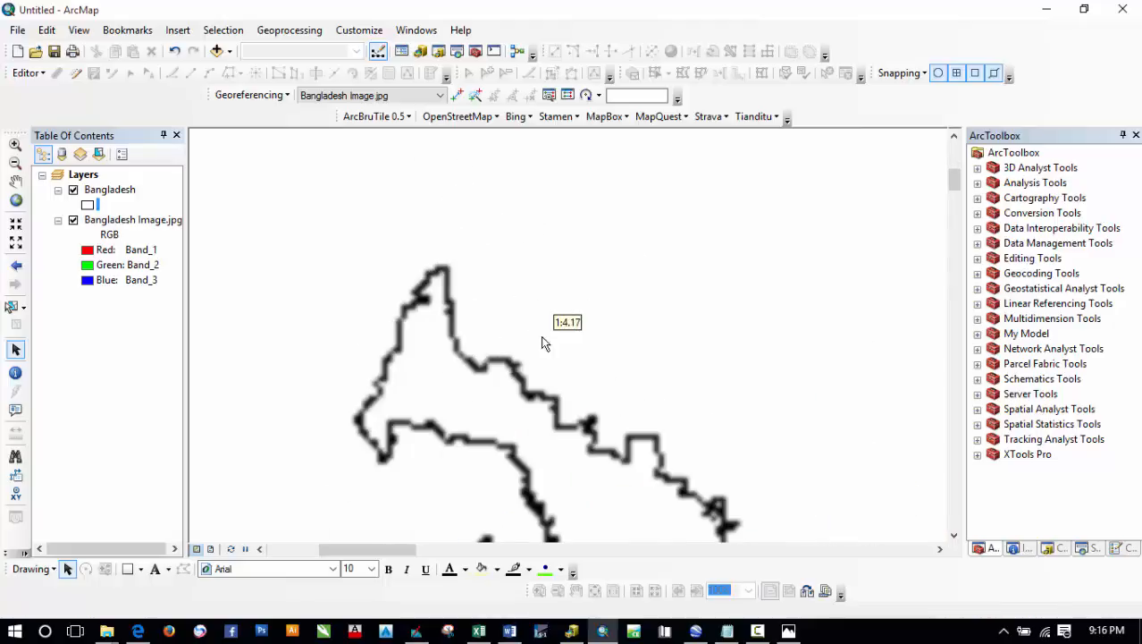
{"action": "scroll", "coordinate": [547, 321], "scroll_direction": "up", "scroll_amount": 2}
{"action": "left_click_drag", "start_coordinate": [555, 281], "coordinate": [543, 240]}
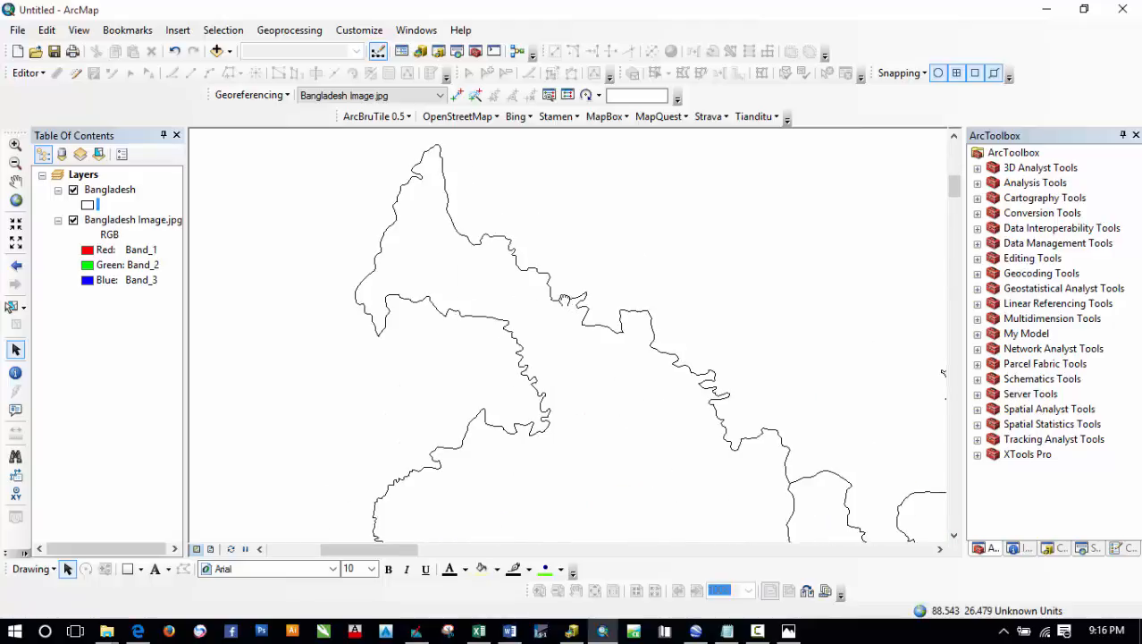
{"action": "left_click_drag", "start_coordinate": [573, 337], "coordinate": [497, 192]}
{"action": "left_click_drag", "start_coordinate": [544, 320], "coordinate": [524, 220]}
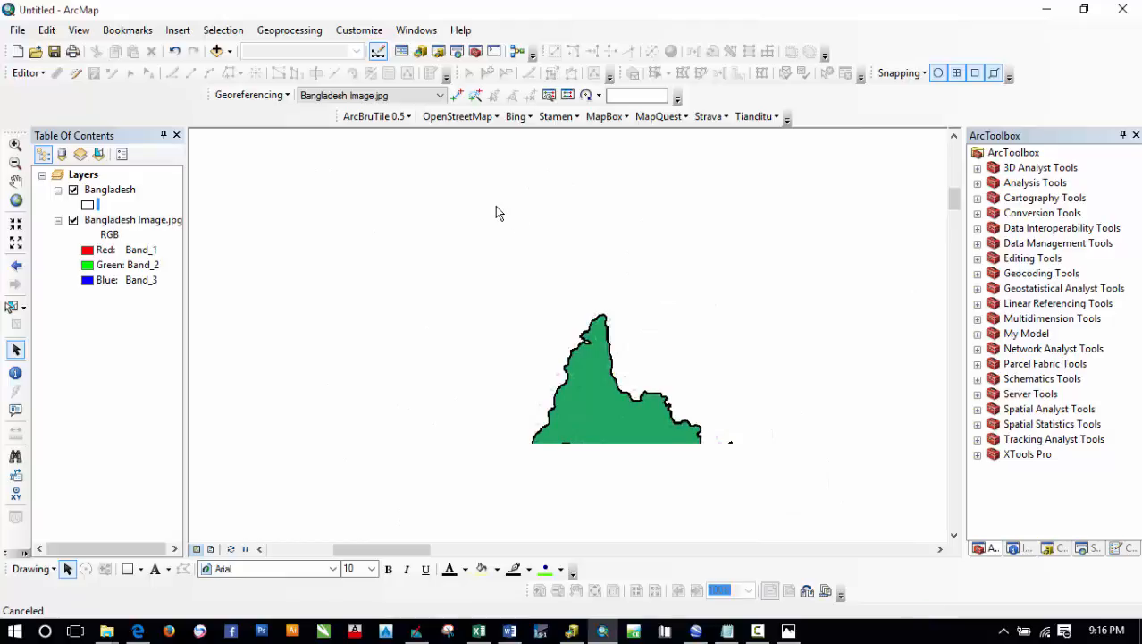
- Add a georeferencing control point linking the notch by the image's northern tip to the matching Bangladesh shapefile vertex
{"action": "left_click", "coordinate": [456, 95]}
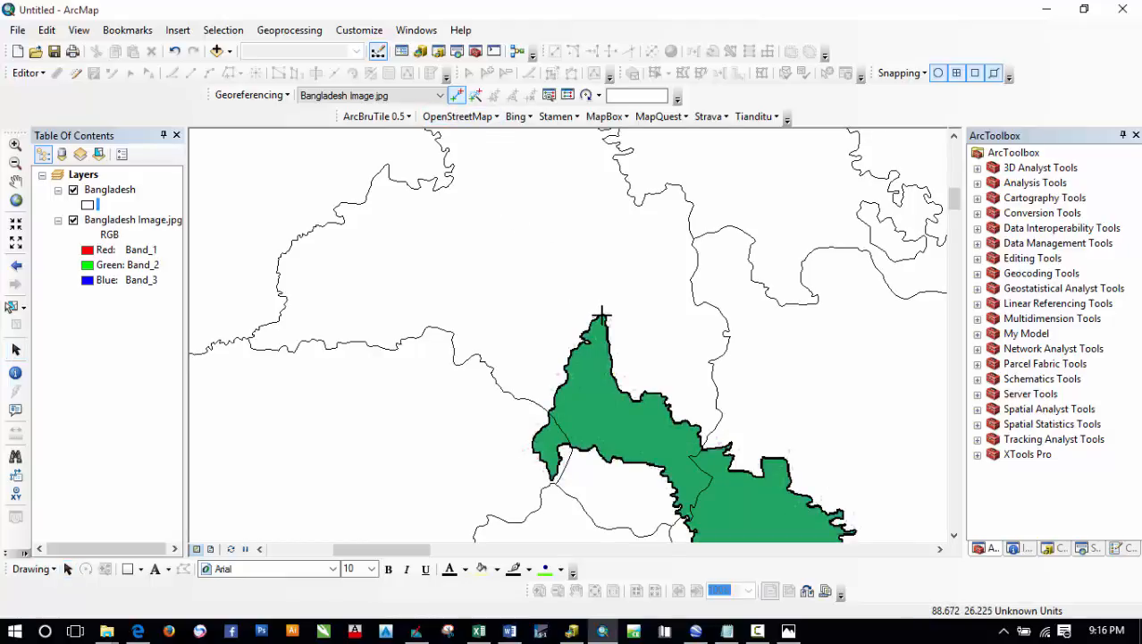
{"action": "scroll", "coordinate": [592, 337], "scroll_direction": "down", "scroll_amount": 2}
{"action": "scroll", "coordinate": [605, 330], "scroll_direction": "down", "scroll_amount": 1}
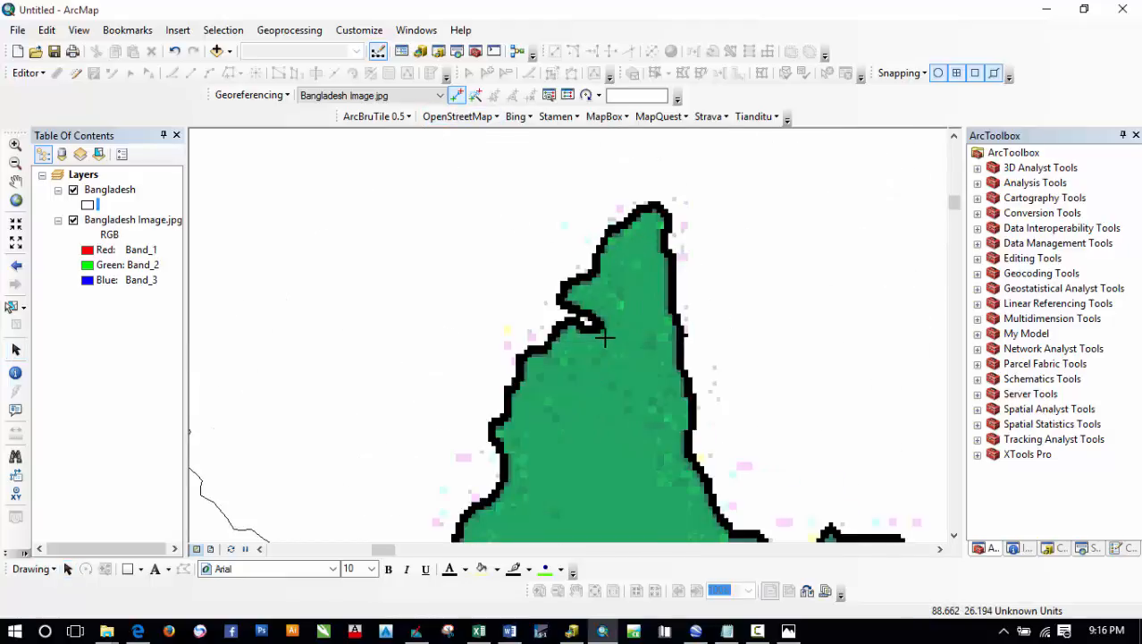
{"action": "scroll", "coordinate": [605, 384], "scroll_direction": "up", "scroll_amount": 3}
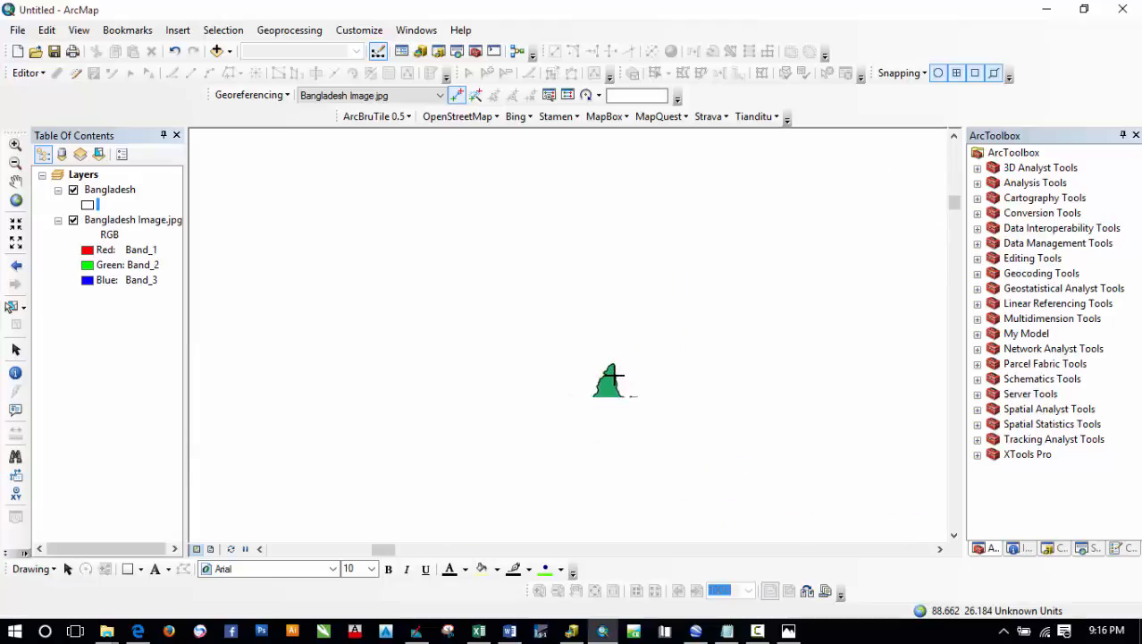
{"action": "scroll", "coordinate": [512, 263], "scroll_direction": "down", "scroll_amount": 3}
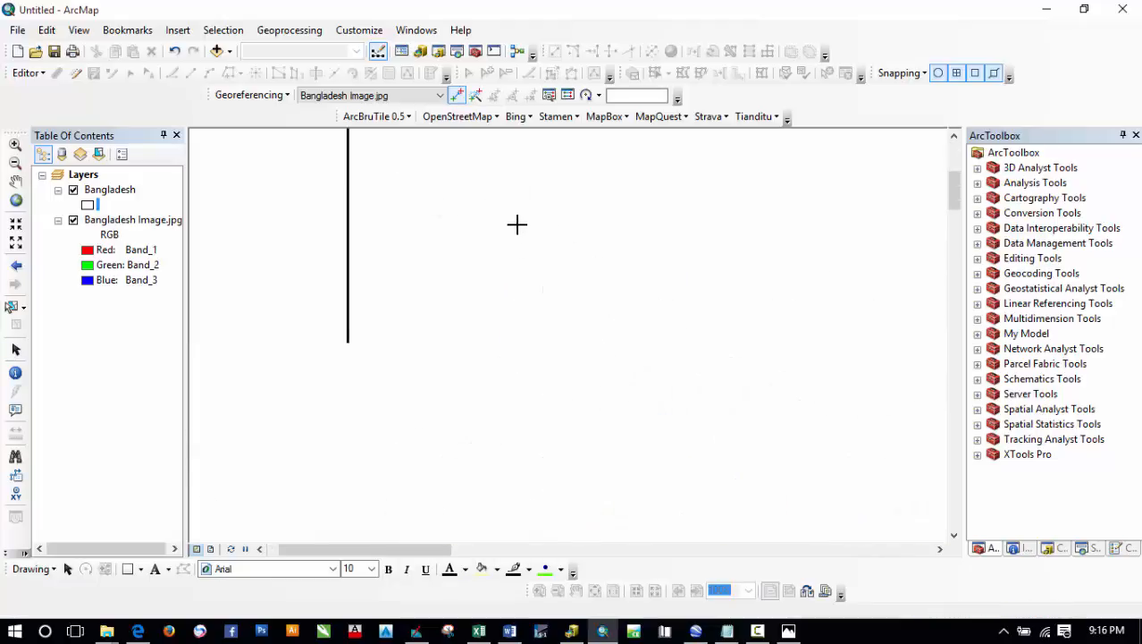
{"action": "scroll", "coordinate": [505, 201], "scroll_direction": "down", "scroll_amount": 2}
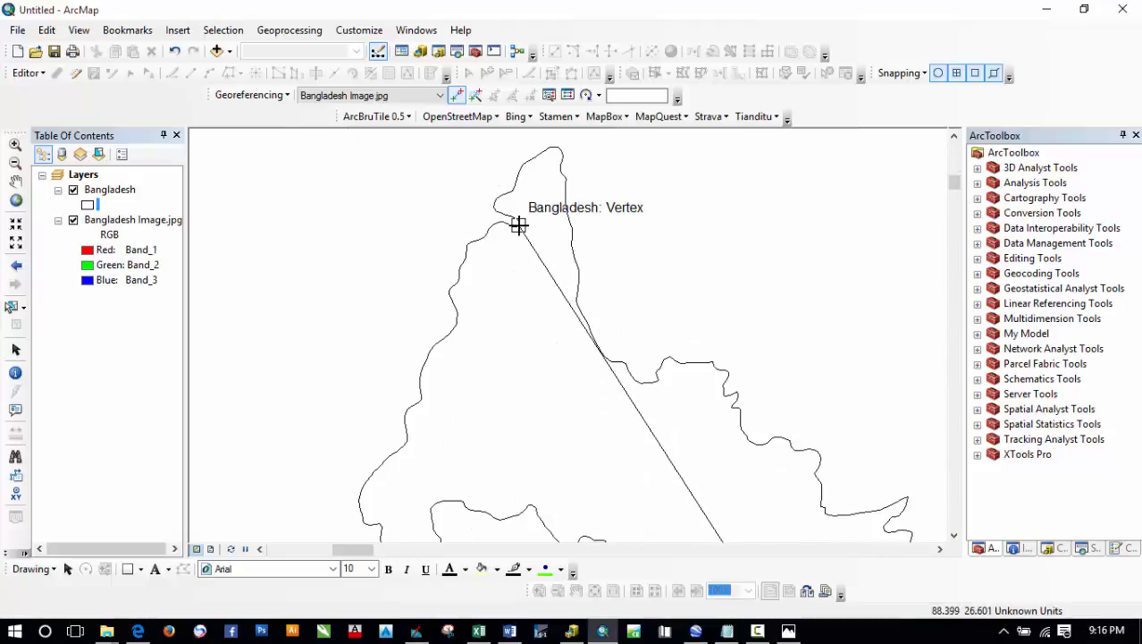
{"action": "left_click", "coordinate": [520, 225]}
- Start a second georeferencing control point on Bangladesh Image.jpg at the inner corner of the country's southeastern tip
{"action": "scroll", "coordinate": [459, 214], "scroll_direction": "up", "scroll_amount": 12}
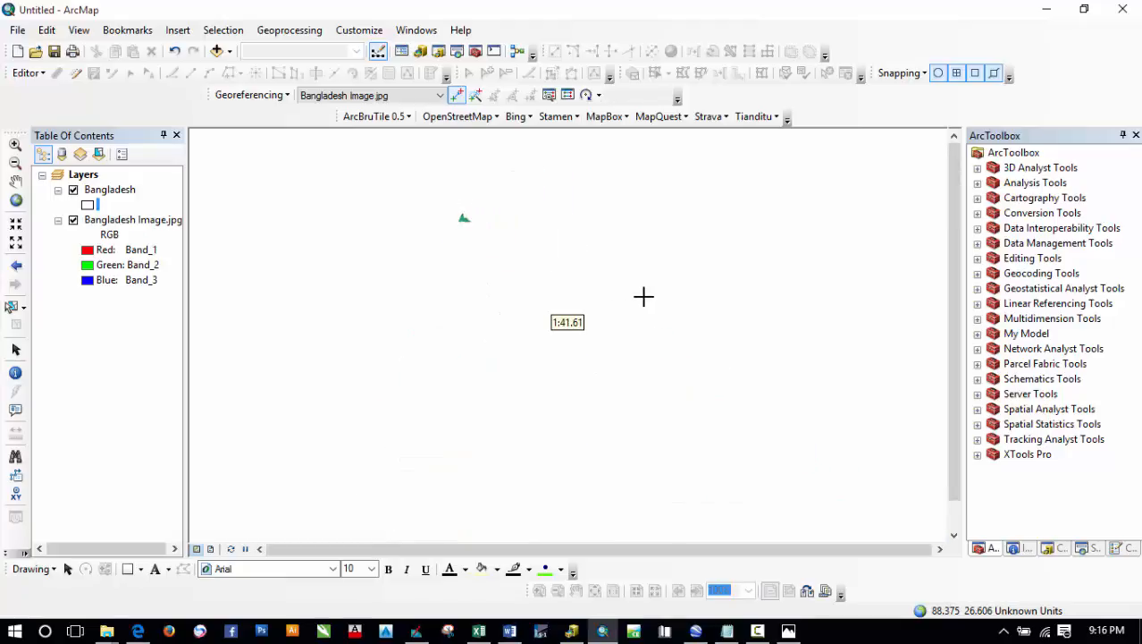
{"action": "left_click_drag", "start_coordinate": [651, 402], "coordinate": [585, 237]}
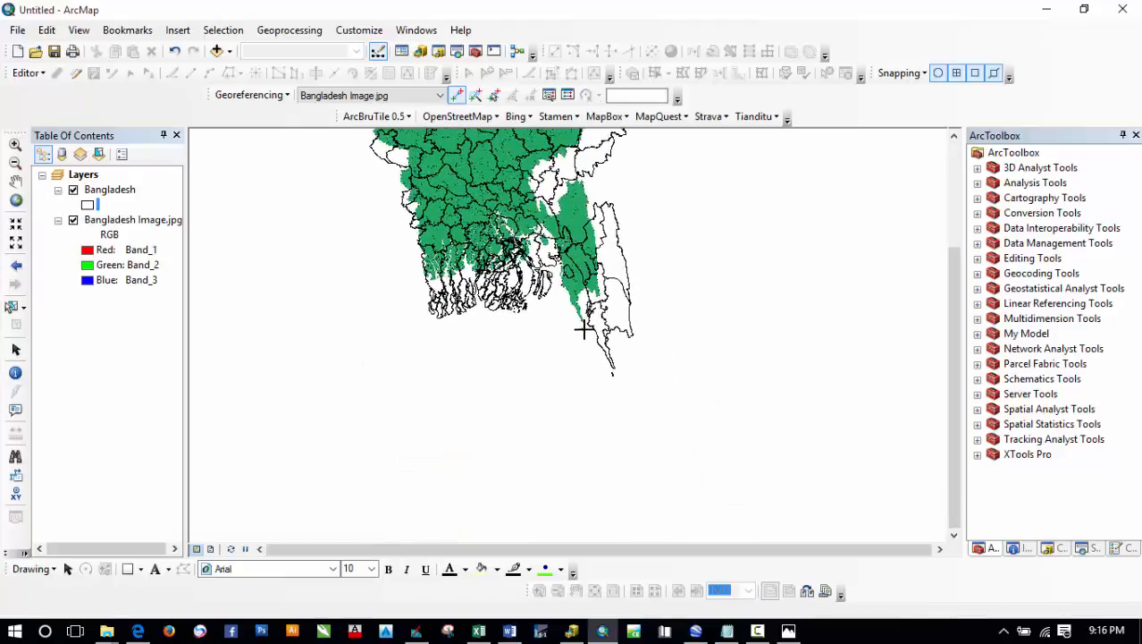
{"action": "scroll", "coordinate": [584, 329], "scroll_direction": "down", "scroll_amount": 6}
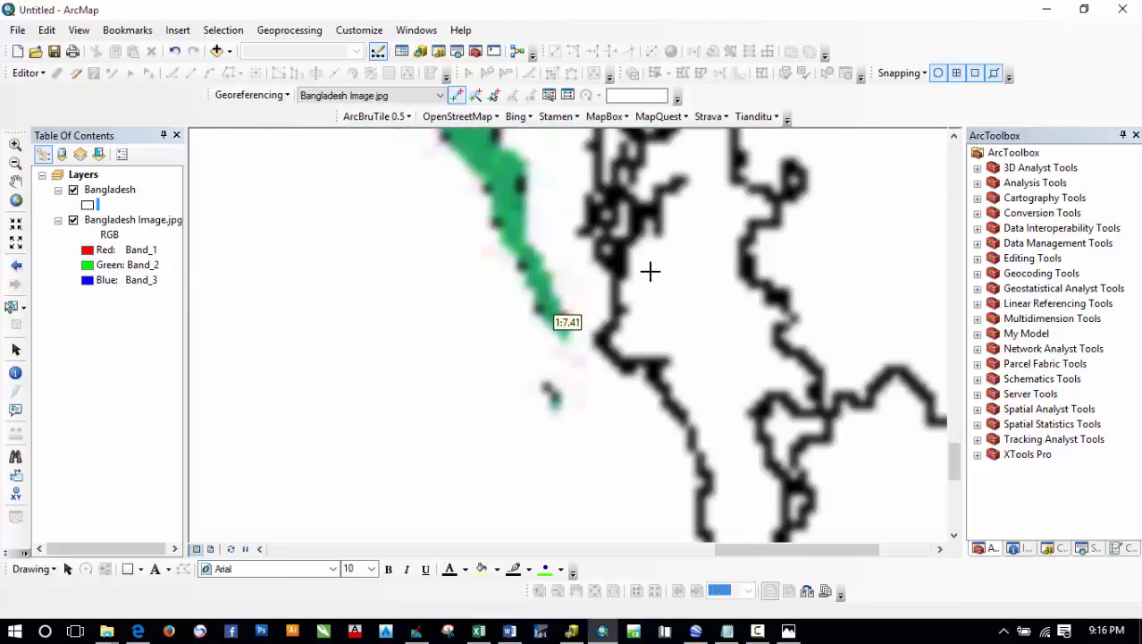
{"action": "left_click_drag", "start_coordinate": [654, 246], "coordinate": [509, 458]}
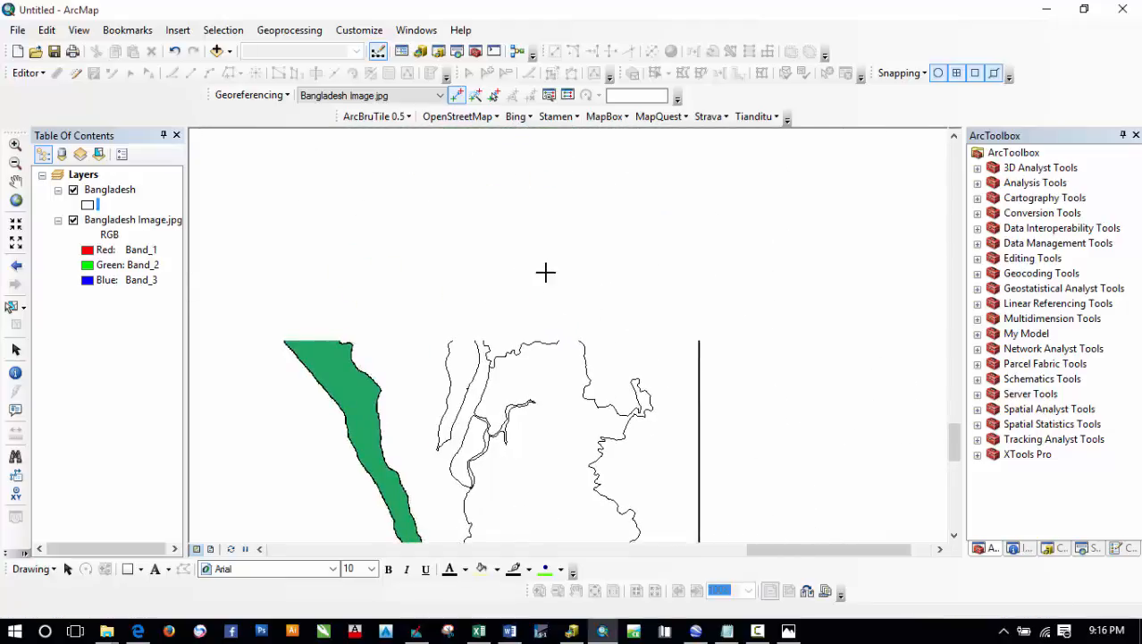
{"action": "scroll", "coordinate": [532, 231], "scroll_direction": "down", "scroll_amount": 2}
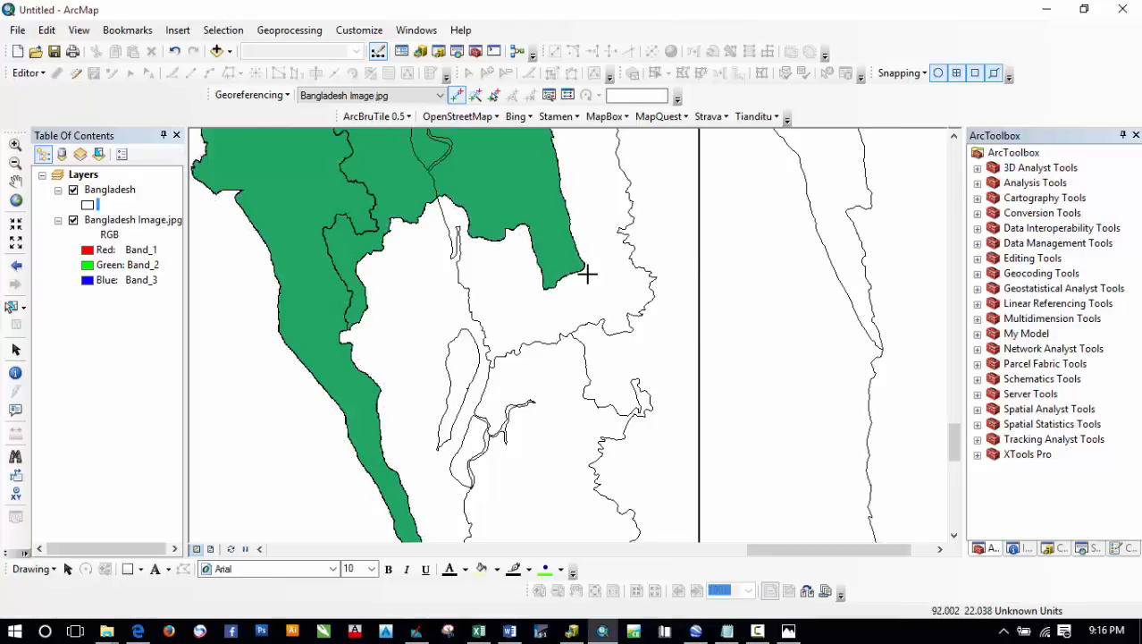
{"action": "scroll", "coordinate": [588, 273], "scroll_direction": "down", "scroll_amount": 2}
{"action": "scroll", "coordinate": [587, 274], "scroll_direction": "down", "scroll_amount": 2}
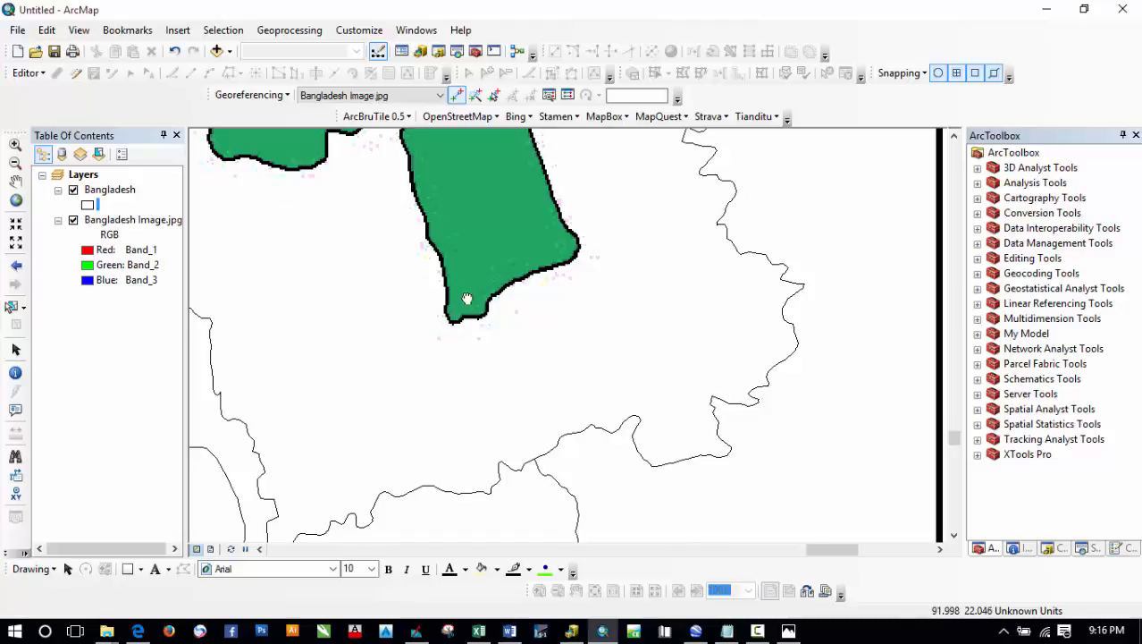
{"action": "left_click_drag", "start_coordinate": [466, 299], "coordinate": [493, 436]}
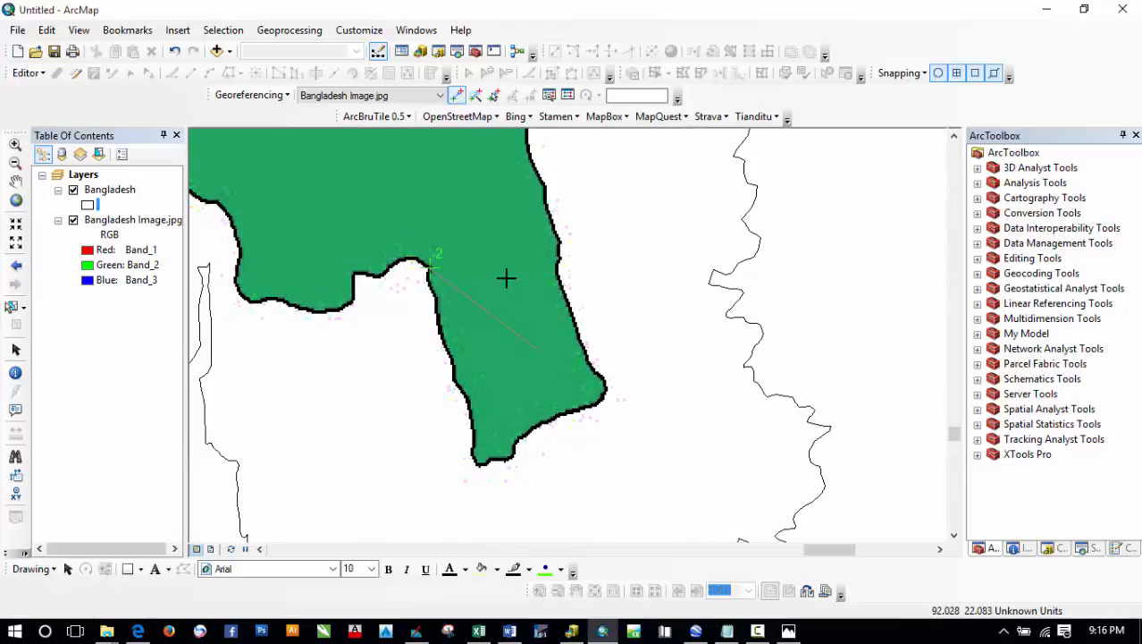
- Complete the second control point by linking it to the matching Bangladesh shapefile vertex at the southeastern tip
{"action": "scroll", "coordinate": [499, 271], "scroll_direction": "up", "scroll_amount": 3}
{"action": "scroll", "coordinate": [509, 393], "scroll_direction": "down", "scroll_amount": 5}
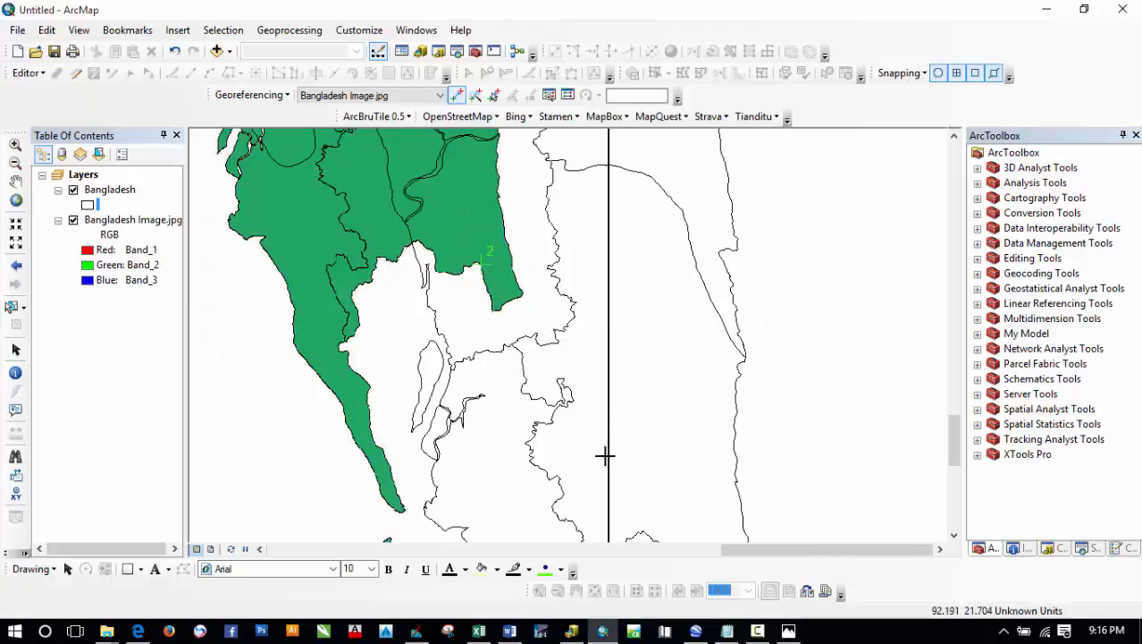
{"action": "left_click_drag", "start_coordinate": [607, 454], "coordinate": [643, 402]}
{"action": "scroll", "coordinate": [617, 321], "scroll_direction": "down", "scroll_amount": 5}
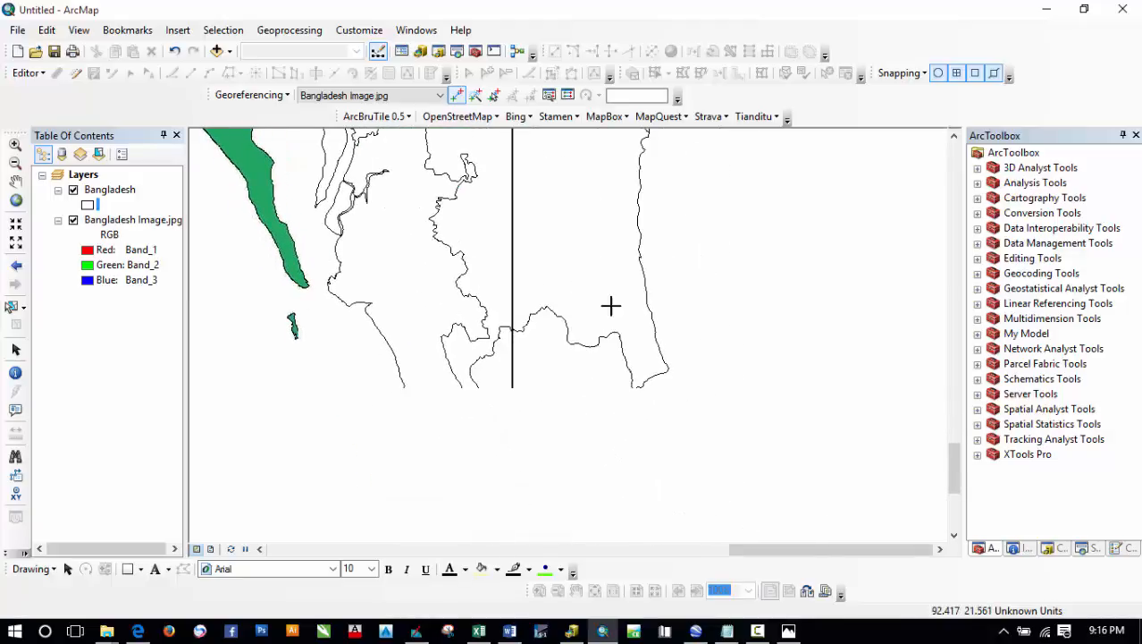
{"action": "scroll", "coordinate": [610, 337], "scroll_direction": "down", "scroll_amount": 3}
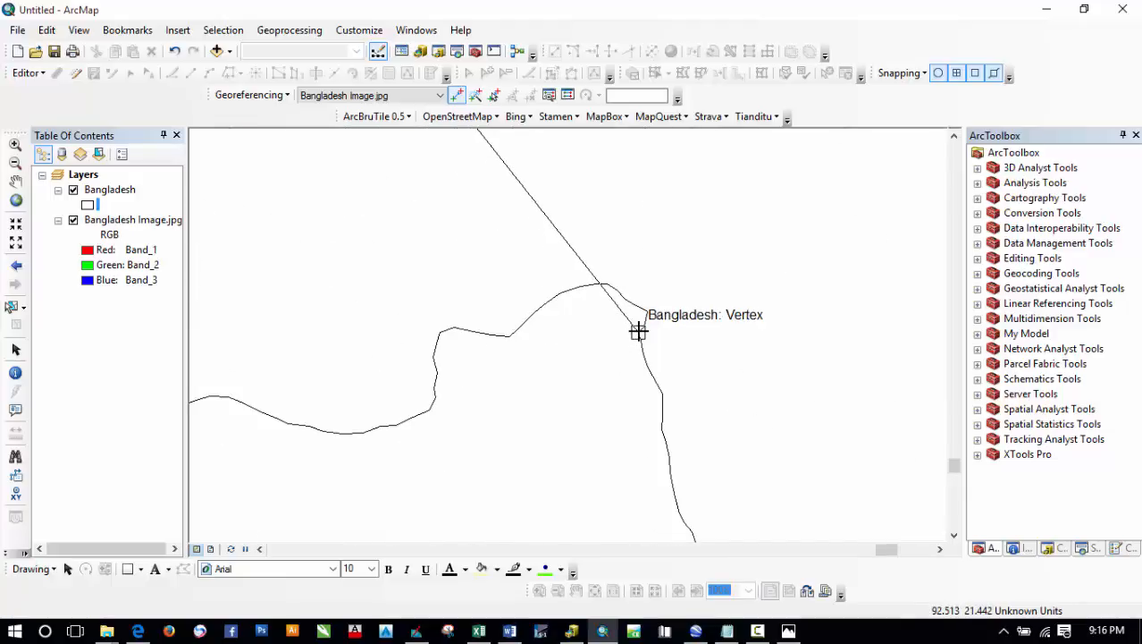
- Change the Bangladesh polygons' outline to red with a width of 1
{"action": "scroll", "coordinate": [637, 332], "scroll_direction": "up", "scroll_amount": 5}
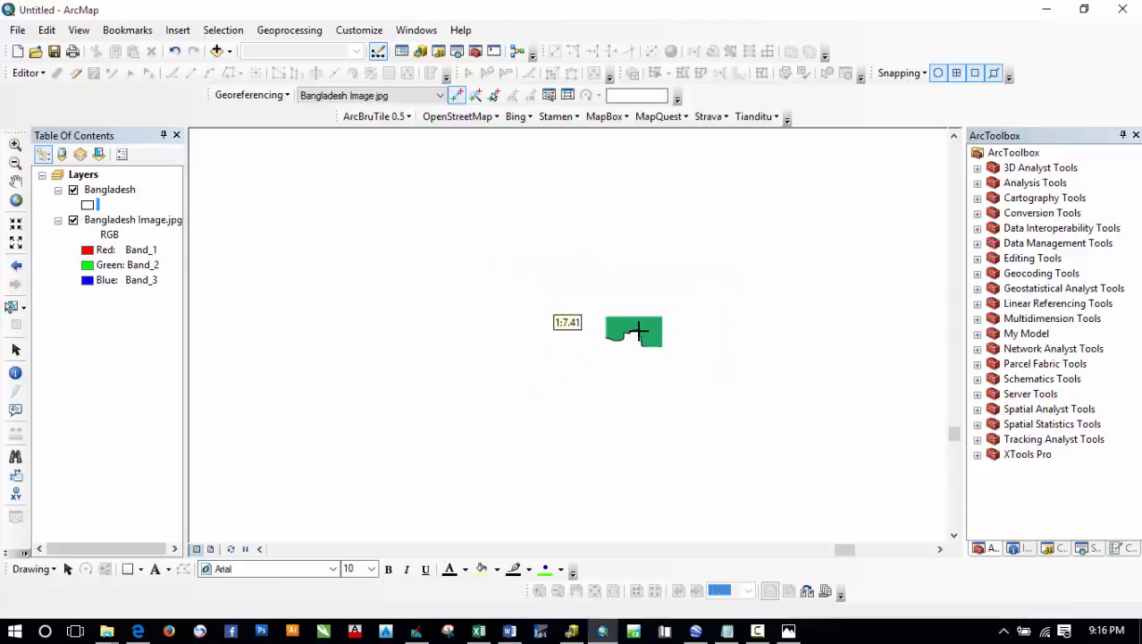
{"action": "scroll", "coordinate": [687, 320], "scroll_direction": "up", "scroll_amount": 4}
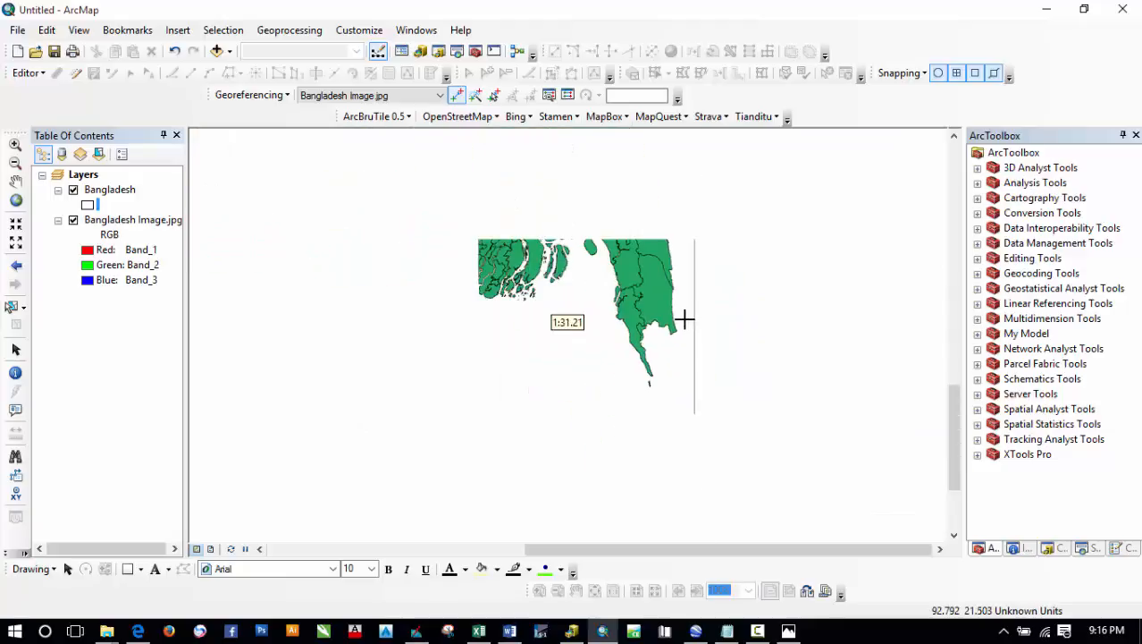
{"action": "left_click_drag", "start_coordinate": [560, 298], "coordinate": [613, 468]}
{"action": "left_click_drag", "start_coordinate": [514, 330], "coordinate": [526, 388]}
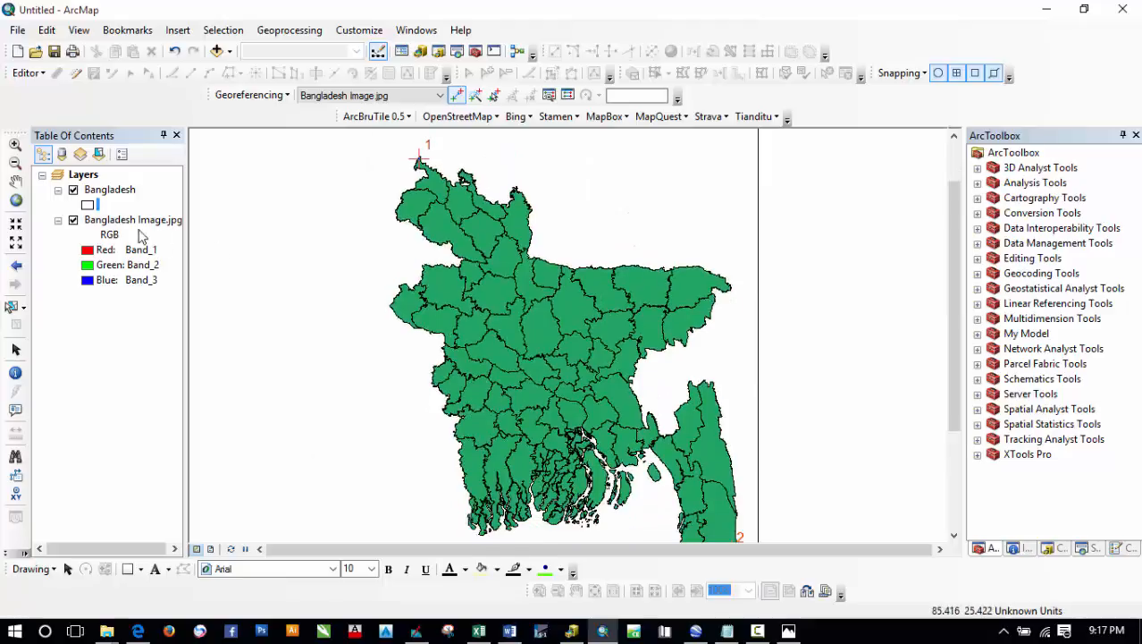
{"action": "left_click", "coordinate": [88, 204]}
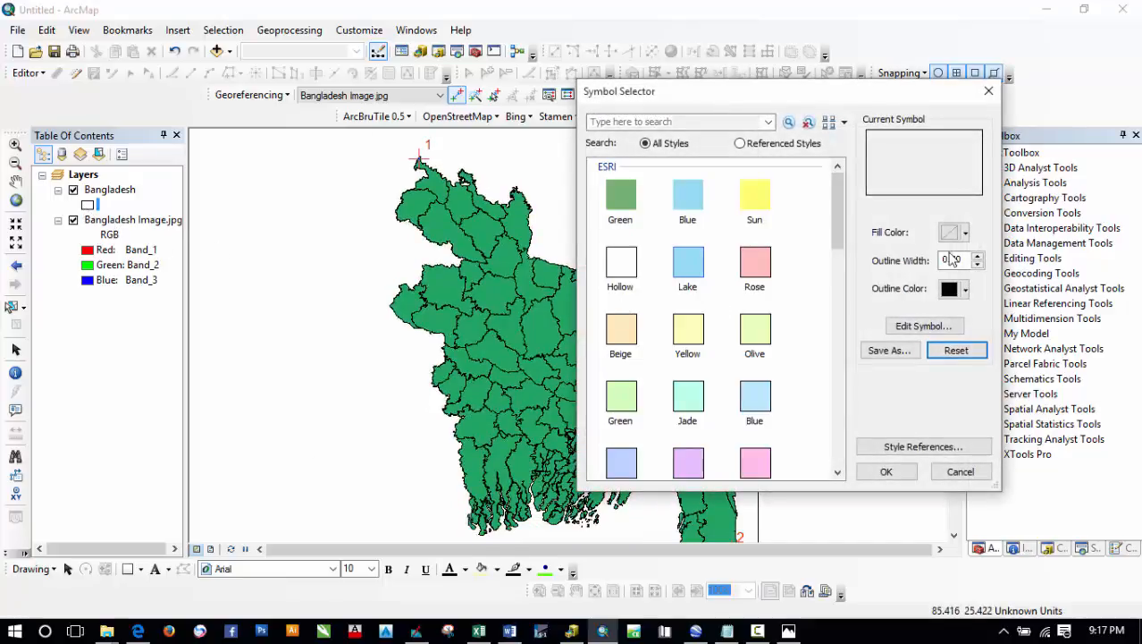
{"action": "left_click", "coordinate": [956, 289]}
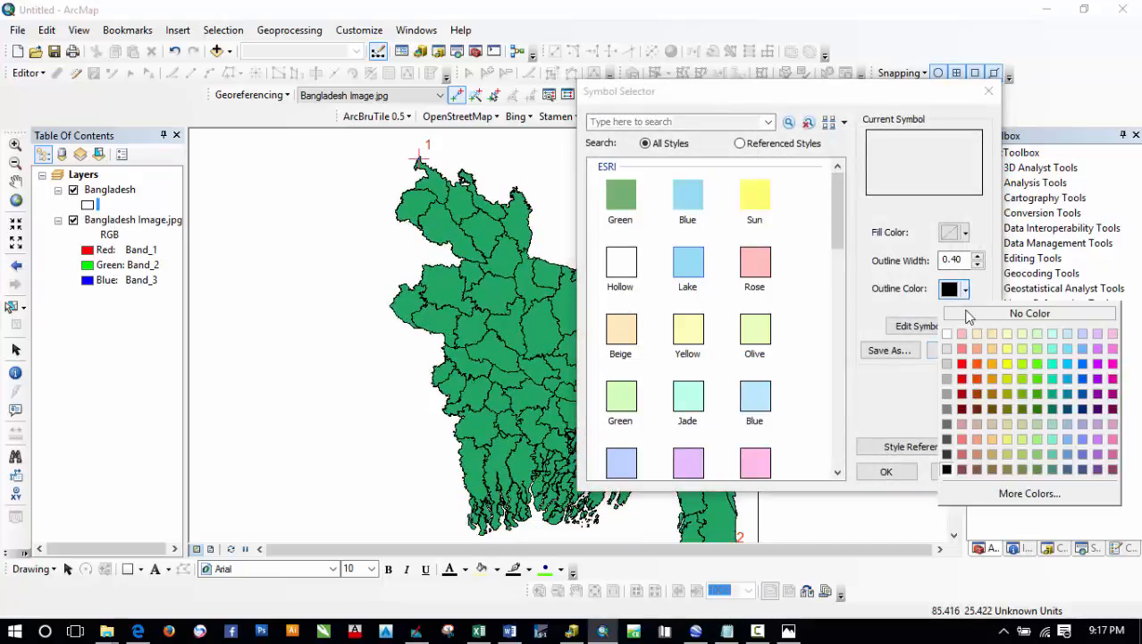
{"action": "left_click", "coordinate": [961, 365]}
{"action": "left_click", "coordinate": [977, 256]}
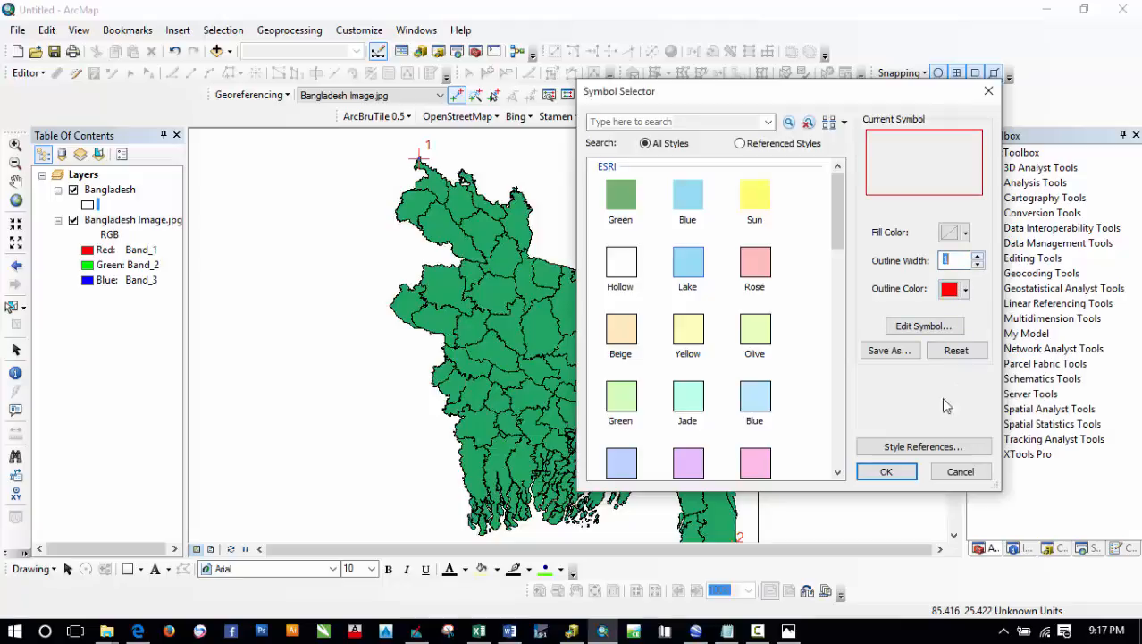
{"action": "left_click", "coordinate": [897, 476]}
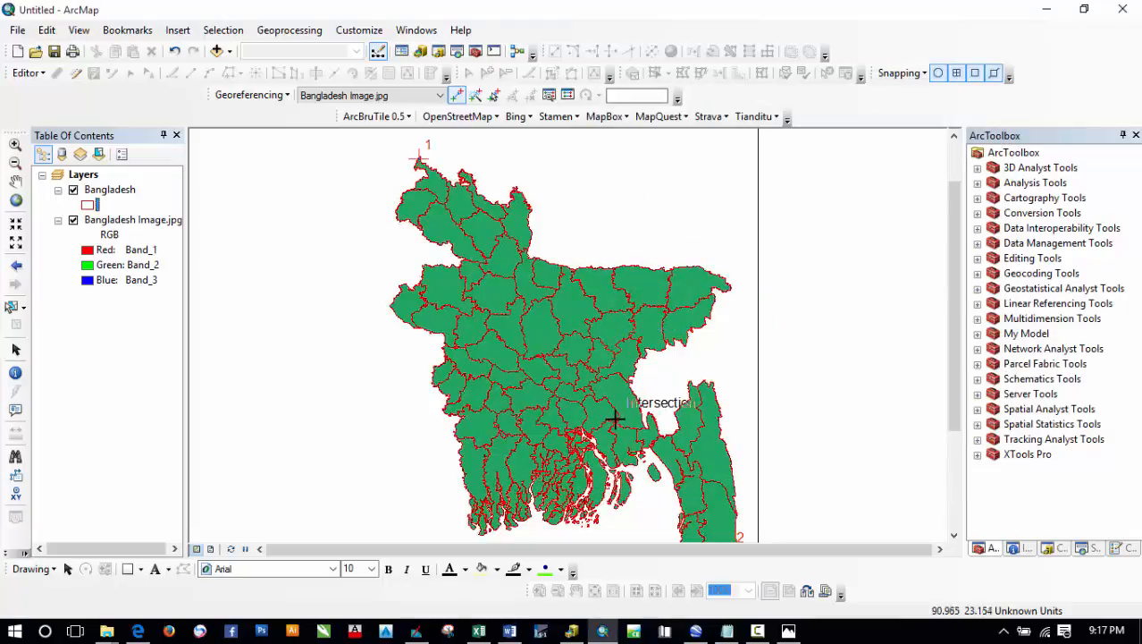
- Update the georeferencing of Bangladesh Image.jpg and check its alignment with the red shapefile outlines
{"action": "left_click", "coordinate": [252, 95]}
{"action": "left_click", "coordinate": [271, 112]}
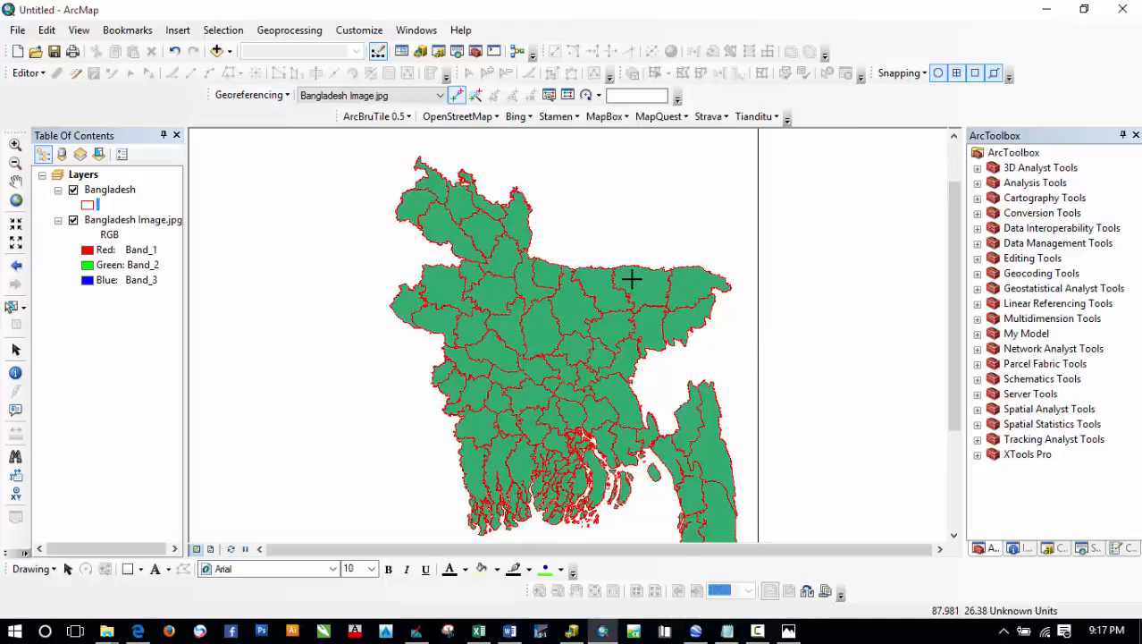
{"action": "left_click_drag", "start_coordinate": [625, 306], "coordinate": [548, 194]}
{"action": "left_click_drag", "start_coordinate": [450, 272], "coordinate": [489, 364]}
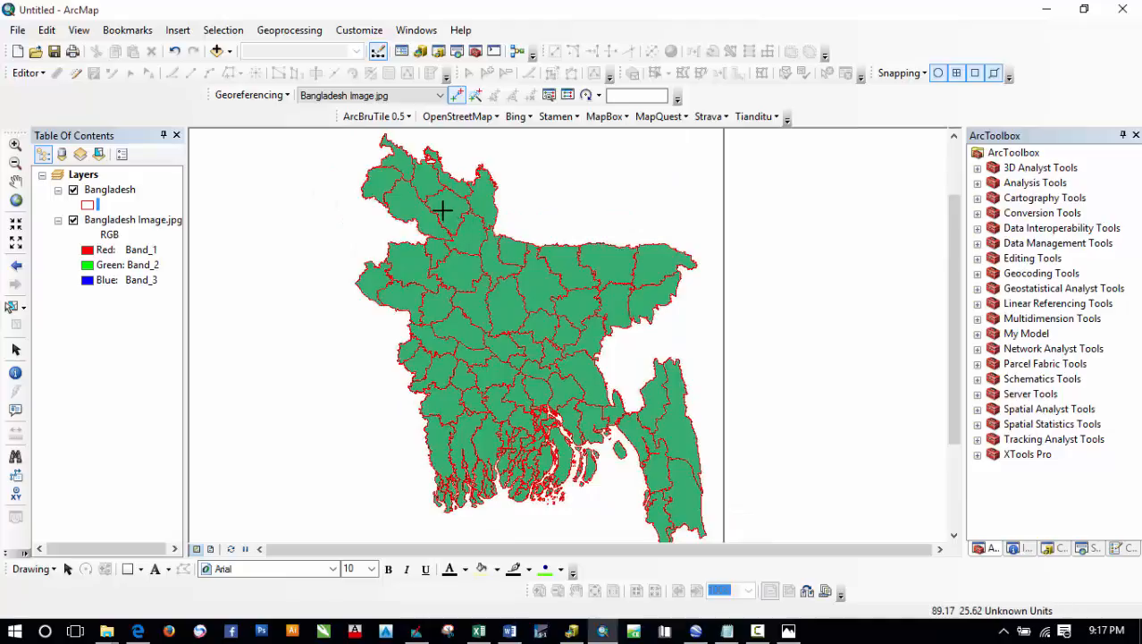
{"action": "left_click", "coordinate": [217, 51]}
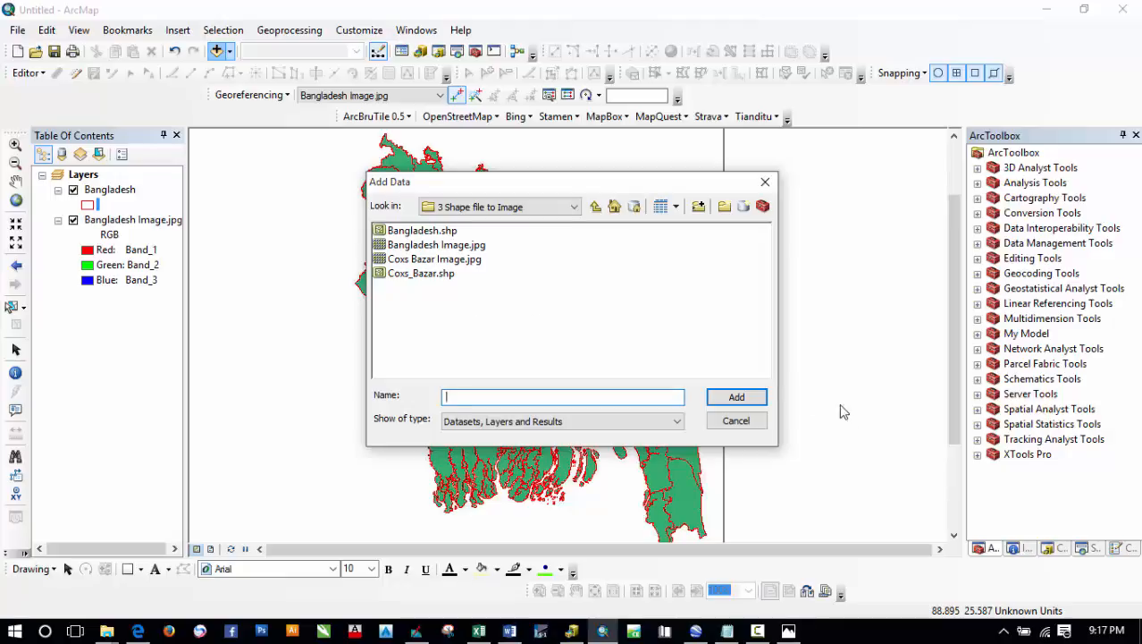
{"action": "left_click", "coordinate": [736, 421]}
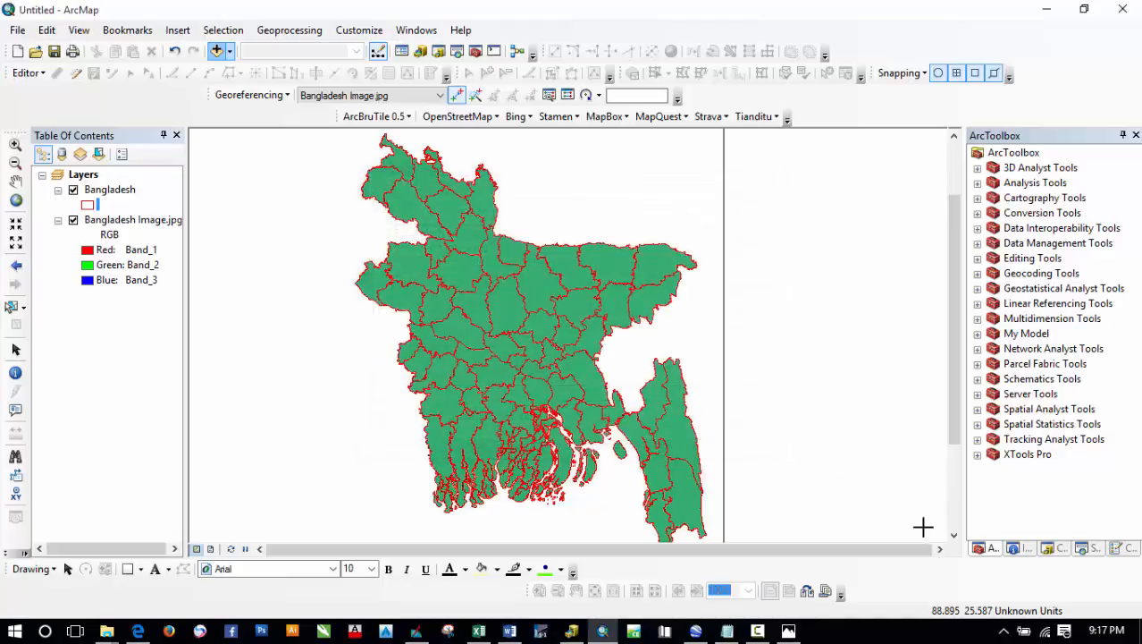